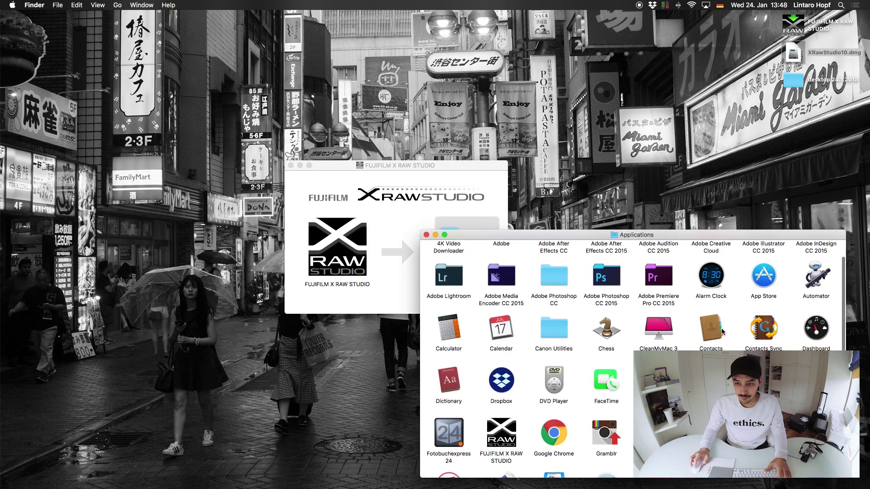
Step: Launch FUJIFILM X RAW STUDIO from Applications, accept the Gatekeeper warning, and reposition its window
{"action": "scroll", "coordinate": [521, 363], "scroll_direction": "down", "scroll_amount": 3}
{"action": "scroll", "coordinate": [545, 391], "scroll_direction": "up", "scroll_amount": 1}
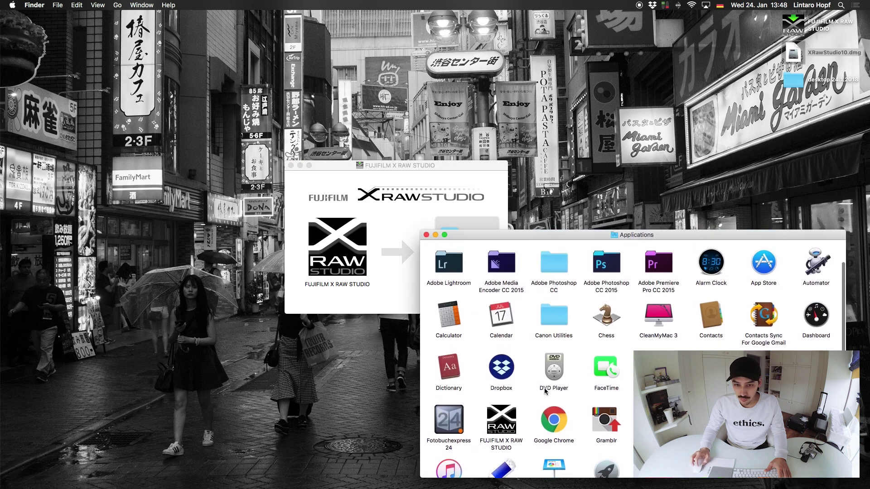
{"action": "double_click", "coordinate": [501, 421]}
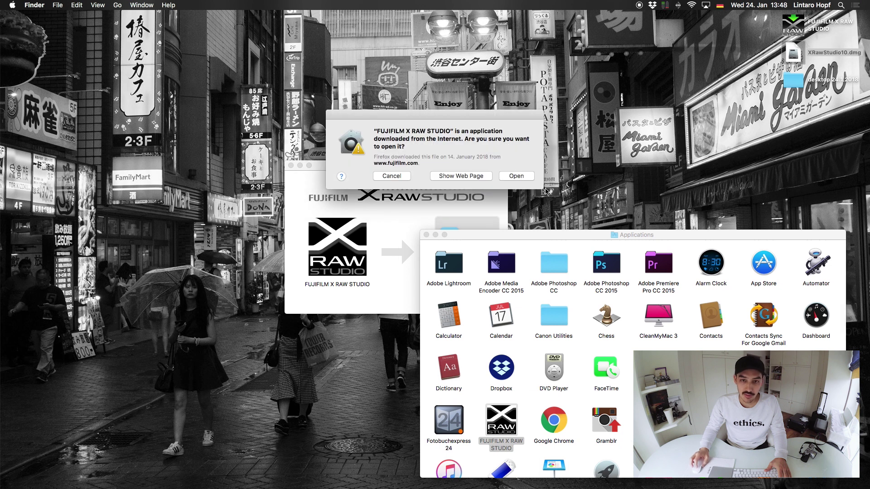
{"action": "left_click", "coordinate": [516, 176]}
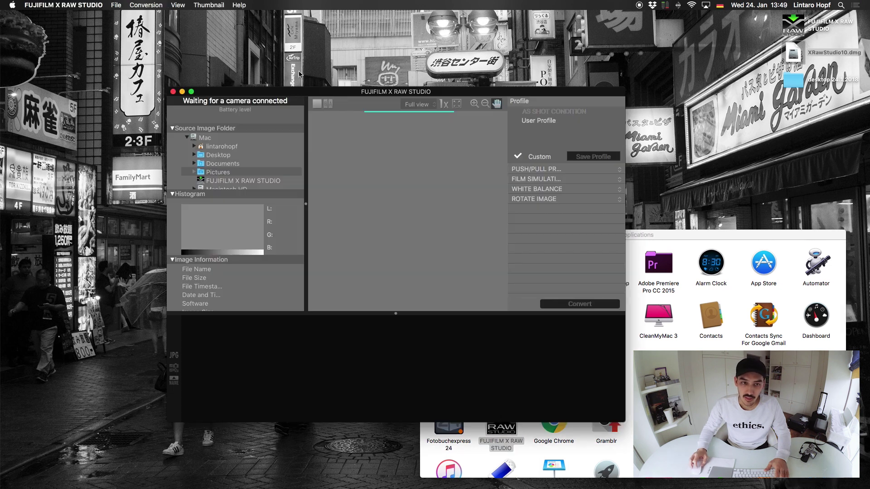
{"action": "left_click_drag", "start_coordinate": [288, 94], "coordinate": [291, 70]}
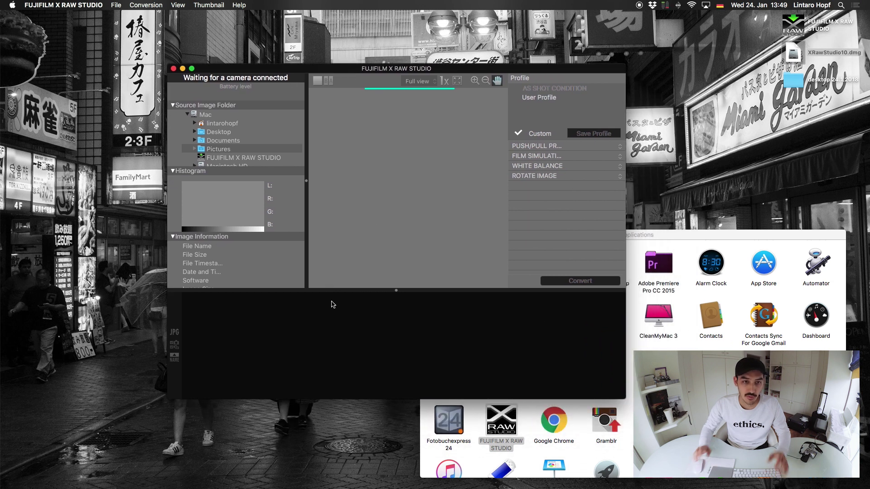
Step: Maximize the window and view the X100F folder's RAW files DSCF1616–DSCF1622 in the filmstrip
{"action": "double_click", "coordinate": [216, 68]}
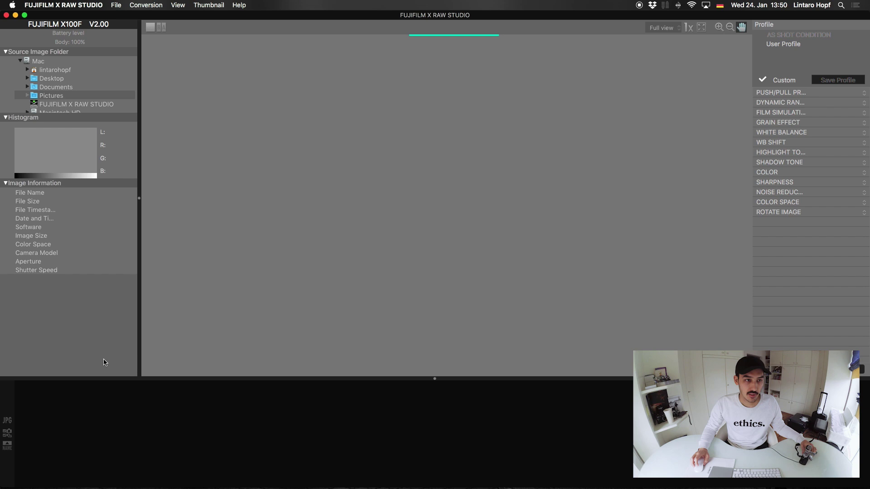
{"action": "scroll", "coordinate": [47, 97], "scroll_direction": "down", "scroll_amount": 2}
{"action": "scroll", "coordinate": [47, 96], "scroll_direction": "up", "scroll_amount": 3}
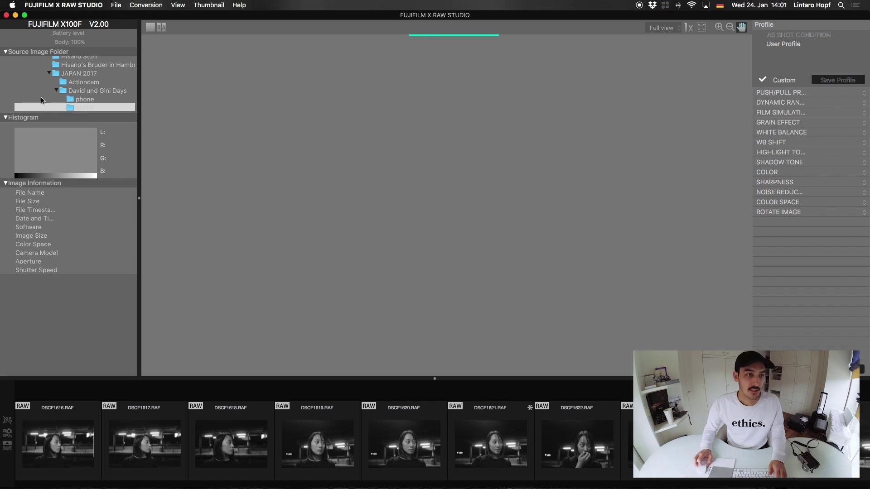
{"action": "scroll", "coordinate": [28, 87], "scroll_direction": "down", "scroll_amount": 2}
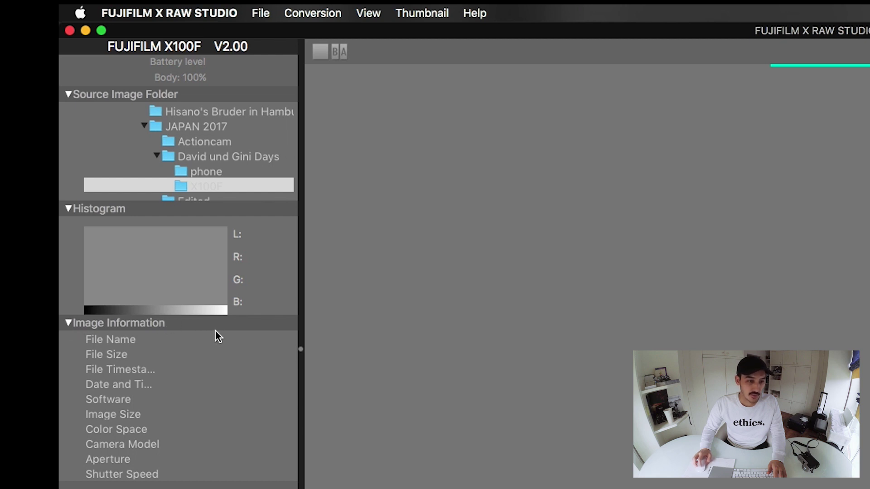
{"action": "left_click", "coordinate": [75, 209]}
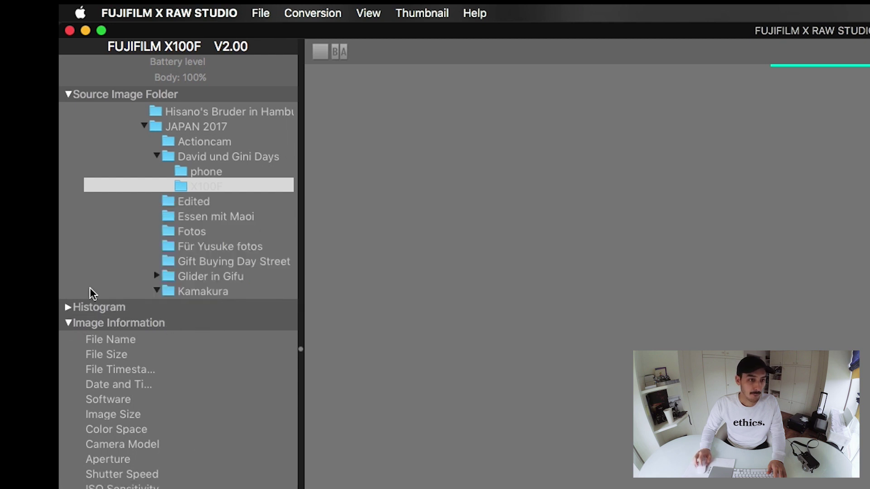
{"action": "left_click", "coordinate": [68, 308]}
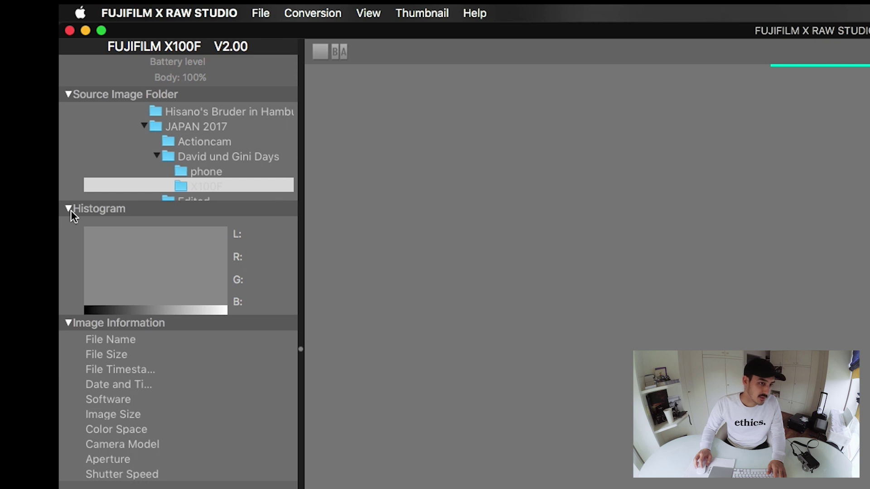
{"action": "left_click", "coordinate": [71, 209]}
{"action": "left_click", "coordinate": [67, 307]}
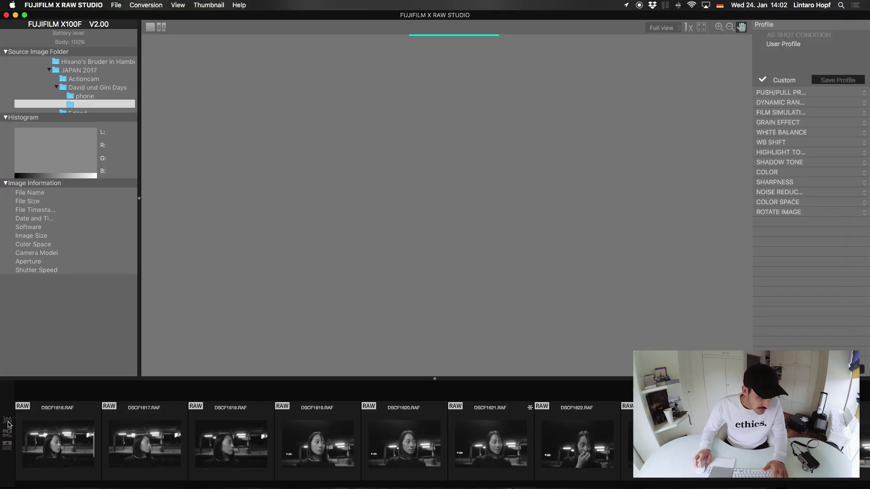
{"action": "left_click", "coordinate": [8, 422]}
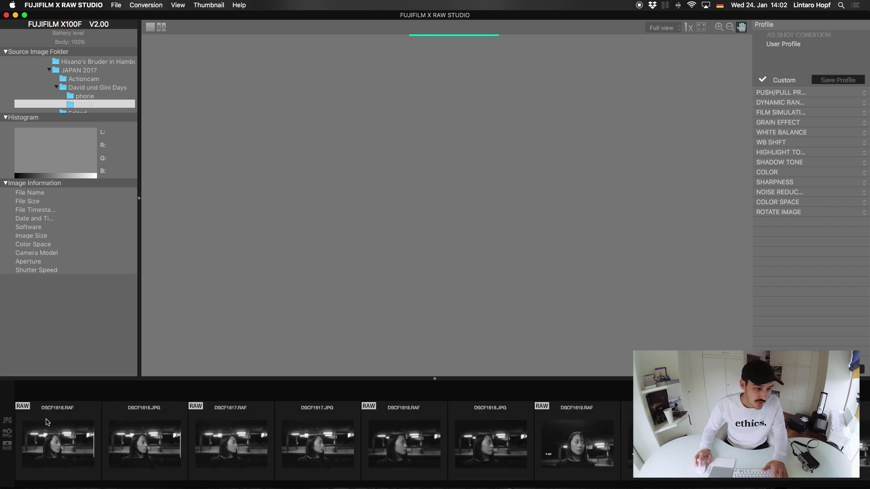
{"action": "left_click", "coordinate": [7, 423]}
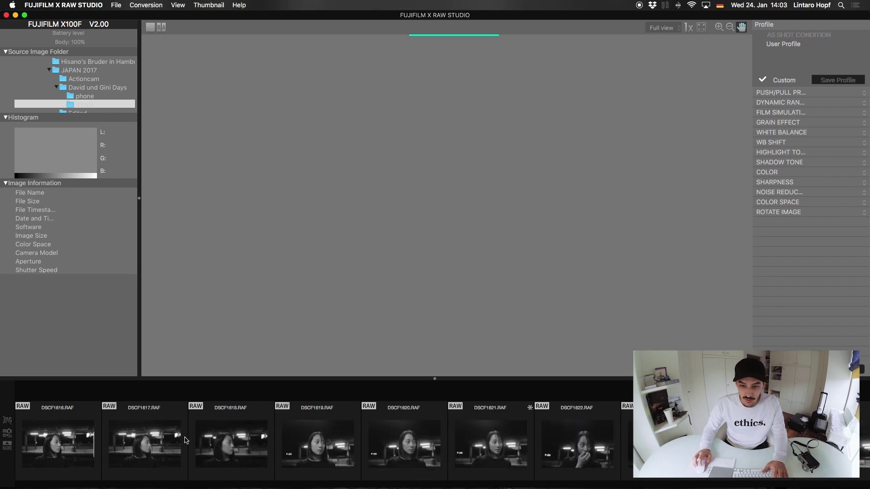
{"action": "scroll", "coordinate": [317, 439], "scroll_direction": "right", "scroll_amount": 5}
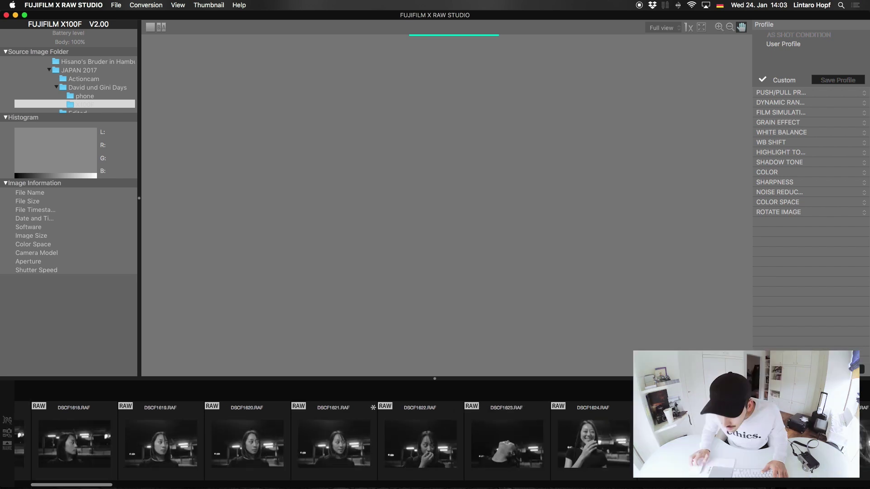
{"action": "scroll", "coordinate": [317, 440], "scroll_direction": "right", "scroll_amount": 6}
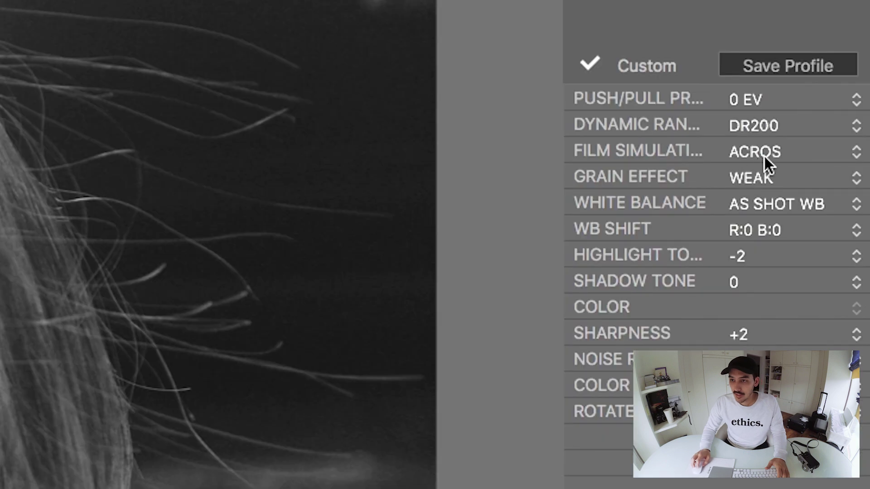
Step: Preview DSCF1629 in Classic Chrome, Astia/Soft and Provia/Standard, settling on Classic Chrome
{"action": "left_click", "coordinate": [765, 156]}
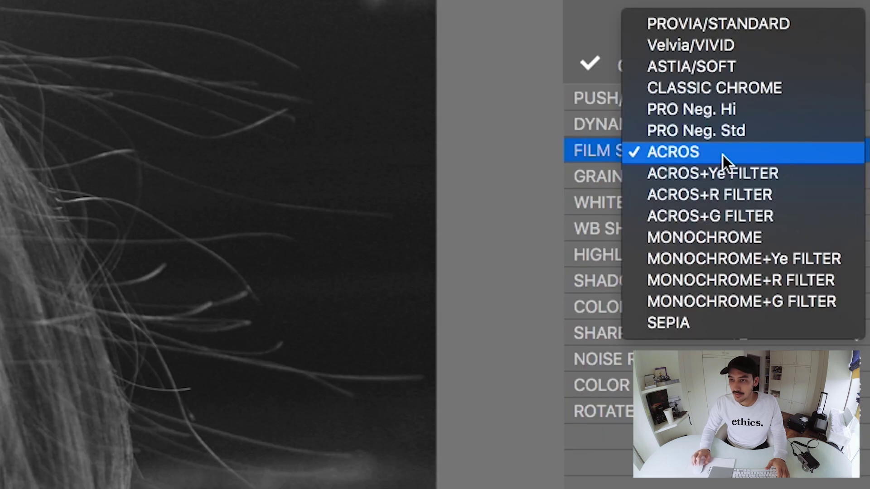
{"action": "left_click", "coordinate": [762, 92]}
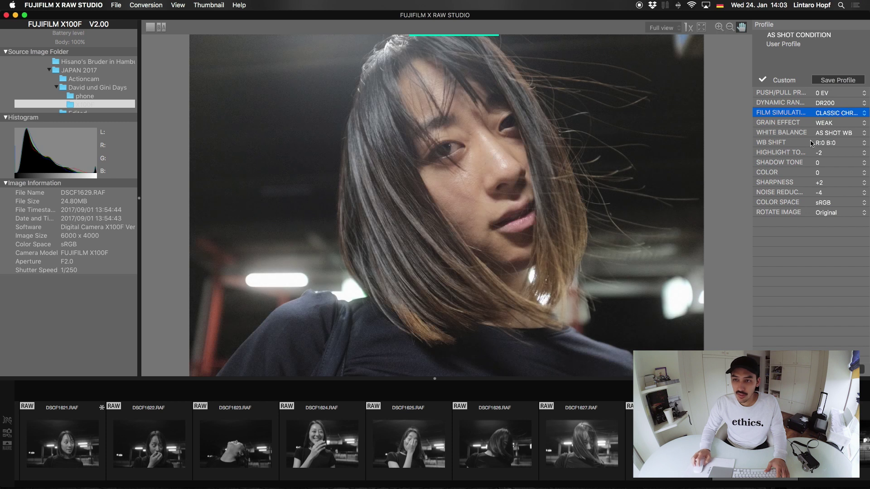
{"action": "left_click", "coordinate": [840, 113]}
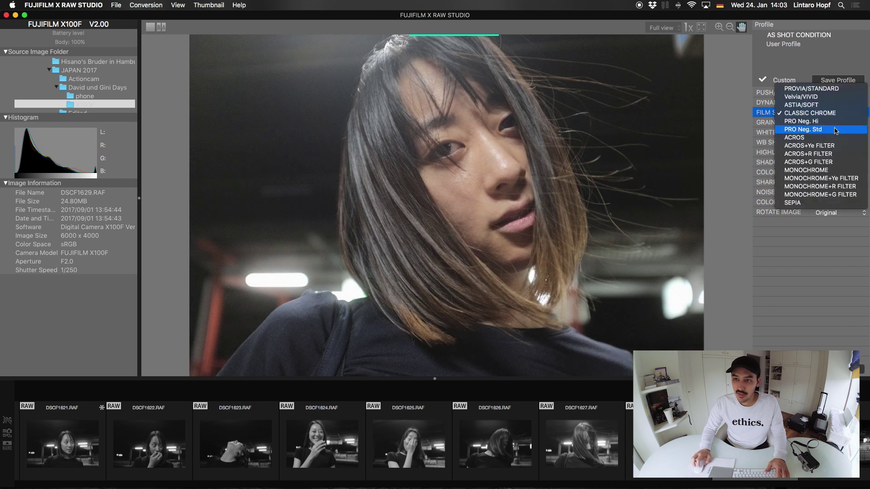
{"action": "left_click", "coordinate": [822, 105]}
{"action": "left_click", "coordinate": [822, 113]}
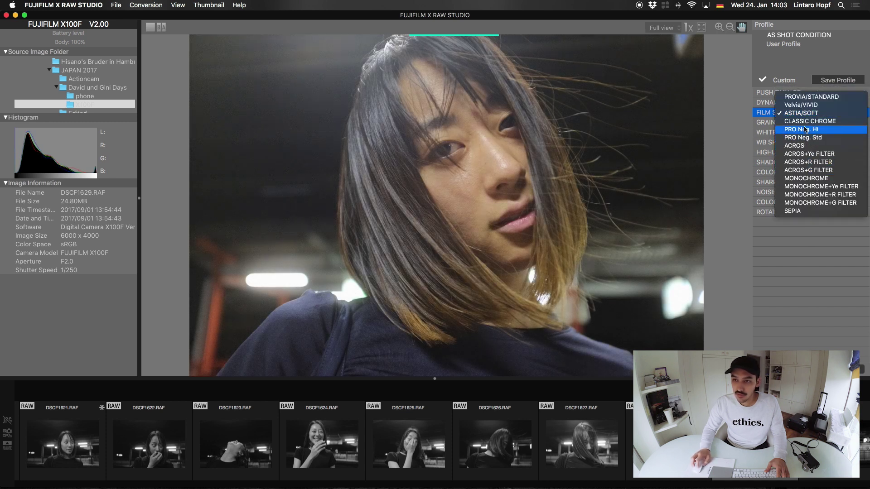
{"action": "left_click", "coordinate": [813, 98]}
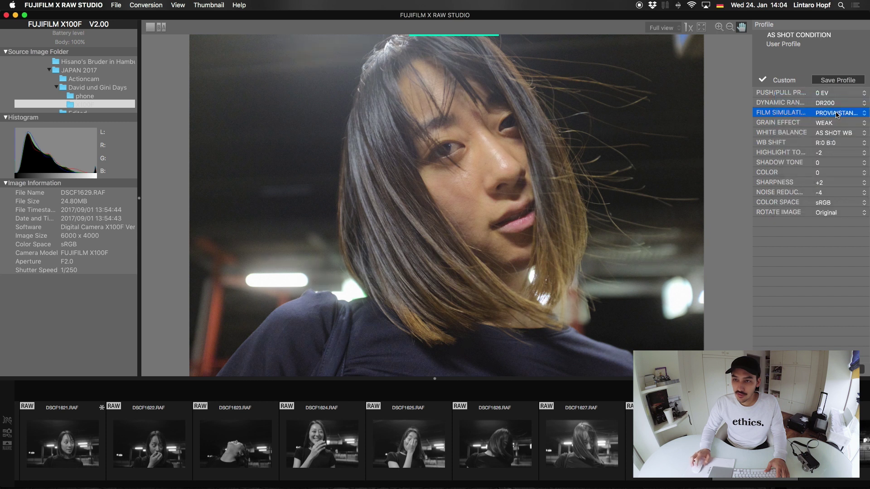
{"action": "left_click", "coordinate": [835, 114]}
{"action": "left_click", "coordinate": [814, 138]}
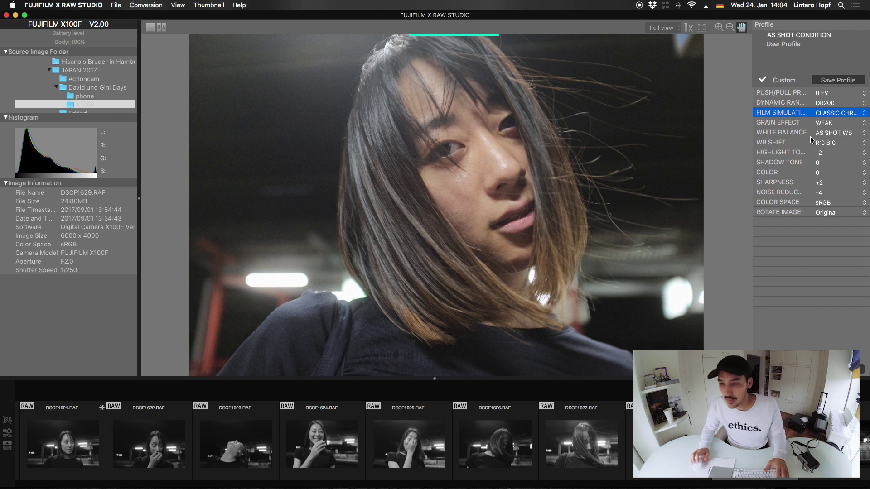
Step: Try +1 1/3 EV push processing, then return push/pull to 0 EV
{"action": "left_click", "coordinate": [806, 94]}
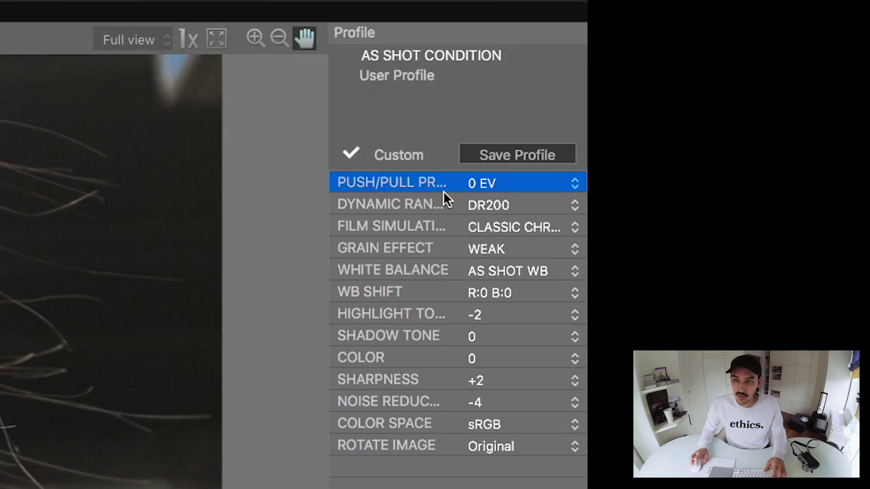
{"action": "left_click", "coordinate": [479, 185]}
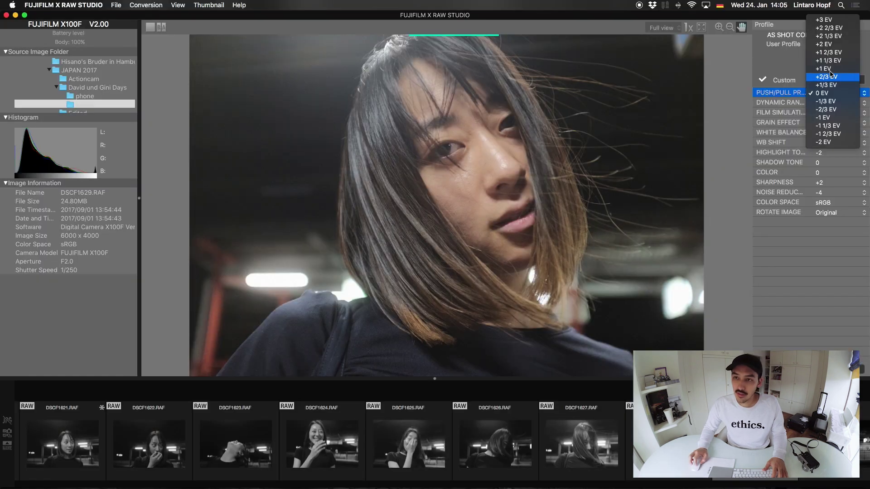
{"action": "left_click", "coordinate": [478, 182]}
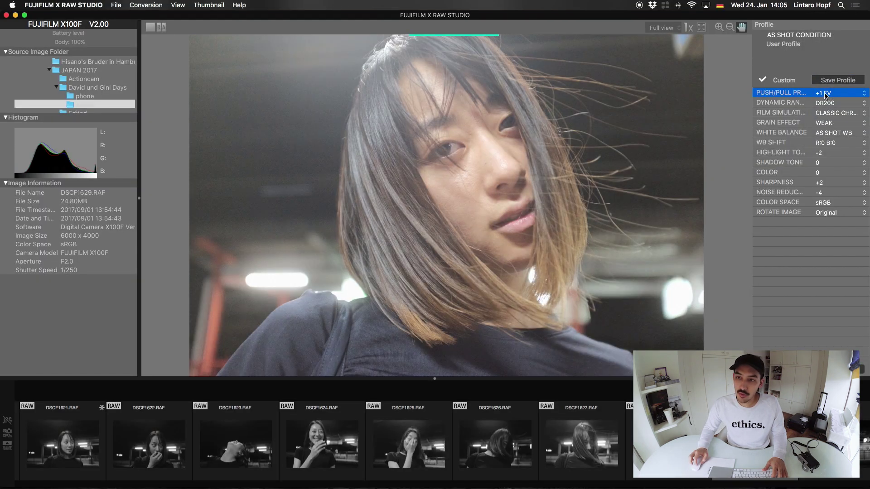
{"action": "left_click", "coordinate": [828, 94]}
{"action": "left_click", "coordinate": [829, 95]}
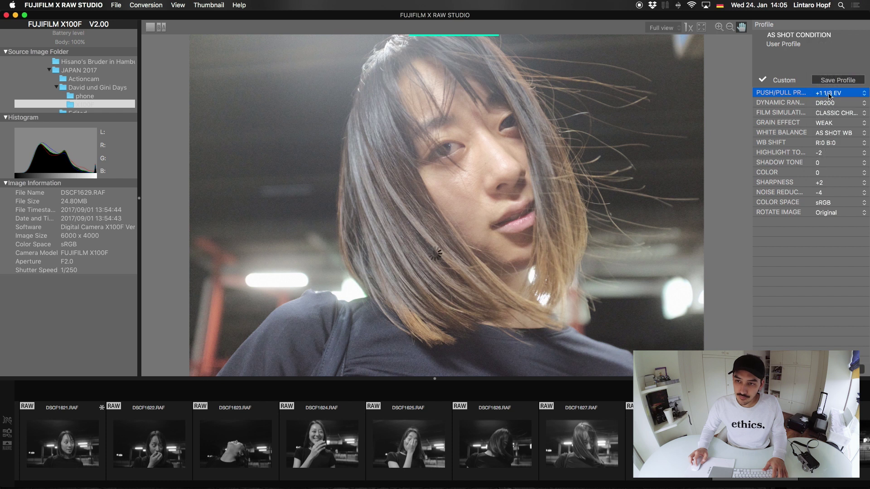
{"action": "left_click", "coordinate": [830, 96]}
{"action": "left_click", "coordinate": [833, 126]}
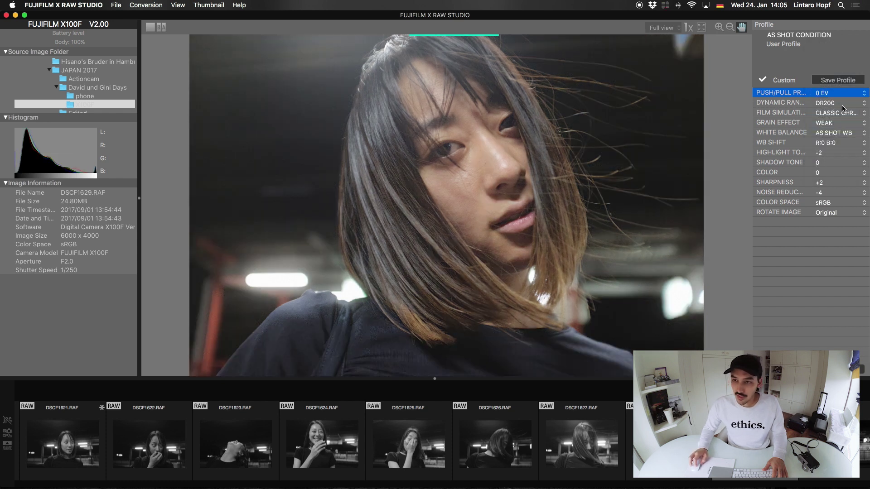
Step: Set dynamic range to DR200 after trying DR100, and turn the grain effect off
{"action": "left_click", "coordinate": [843, 108]}
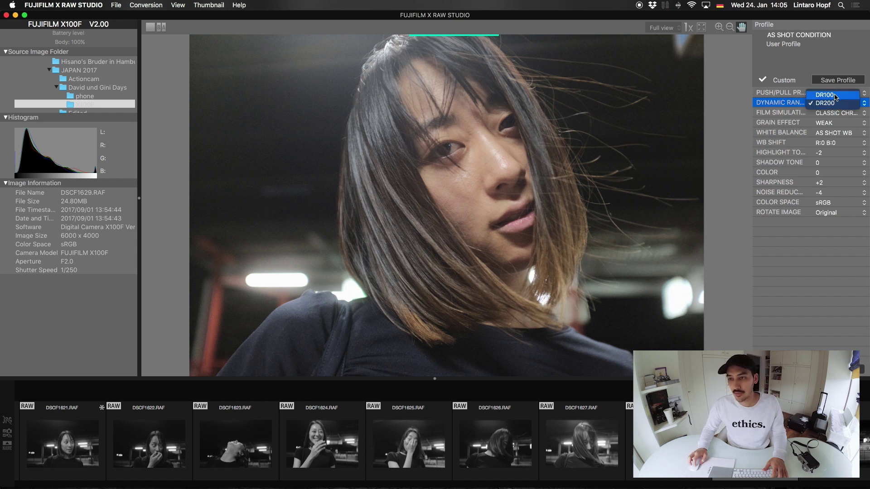
{"action": "left_click", "coordinate": [835, 96]}
{"action": "left_click", "coordinate": [830, 104]}
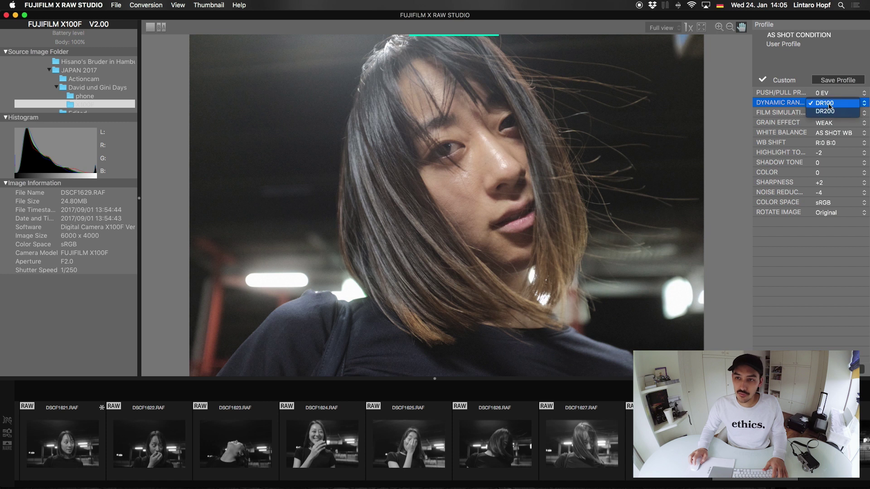
{"action": "left_click", "coordinate": [825, 111]}
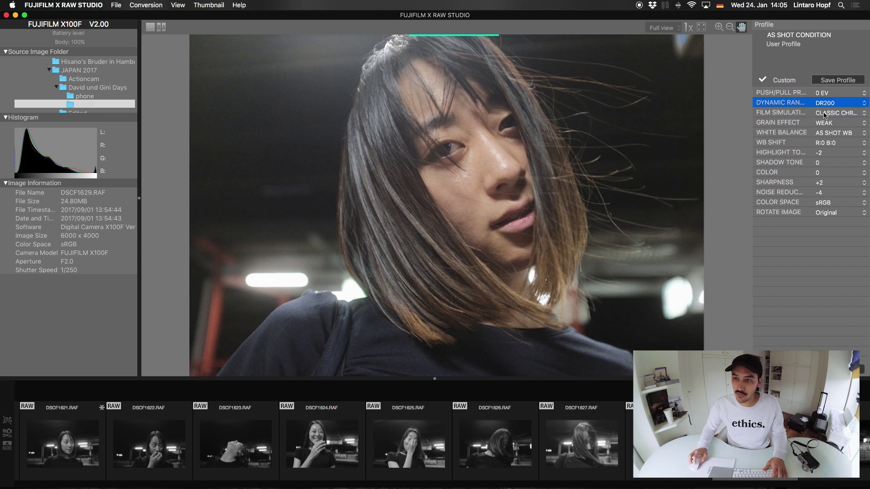
{"action": "left_click", "coordinate": [822, 123]}
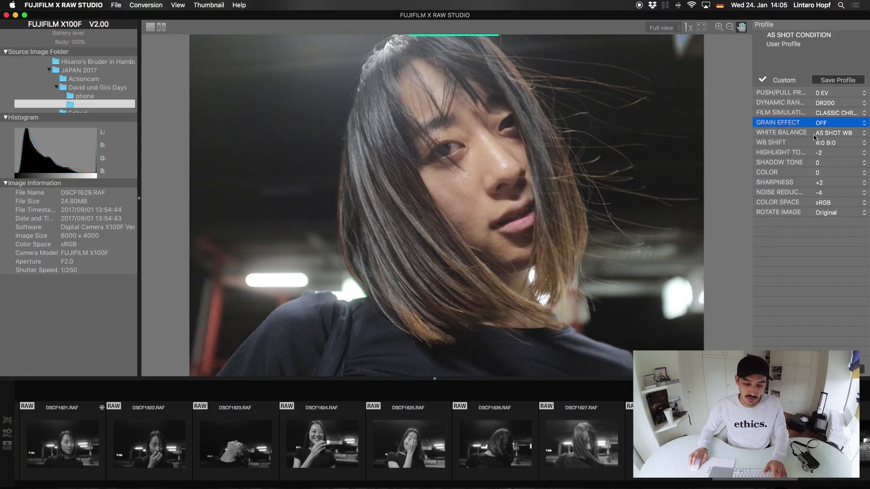
Step: Set highlight tone +1, shadow tone +2 and noise reduction 0, keeping colour 0 and sharpness +2
{"action": "left_click", "coordinate": [834, 155]}
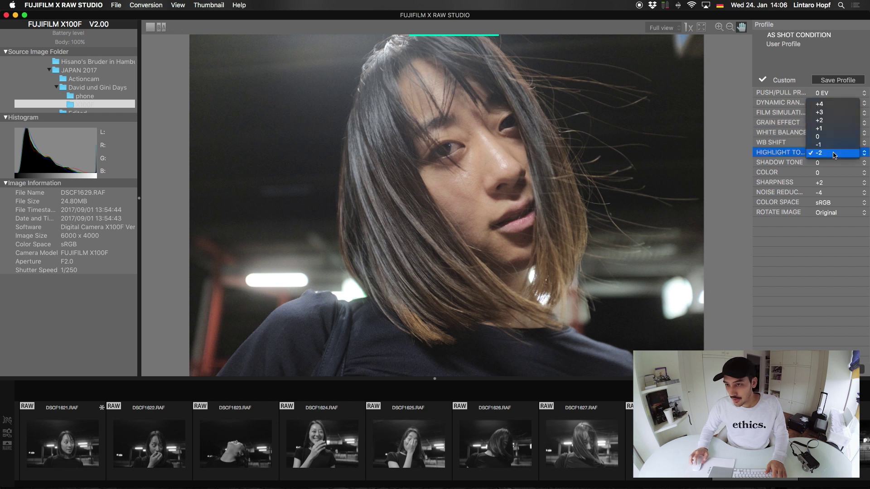
{"action": "left_click", "coordinate": [823, 128]}
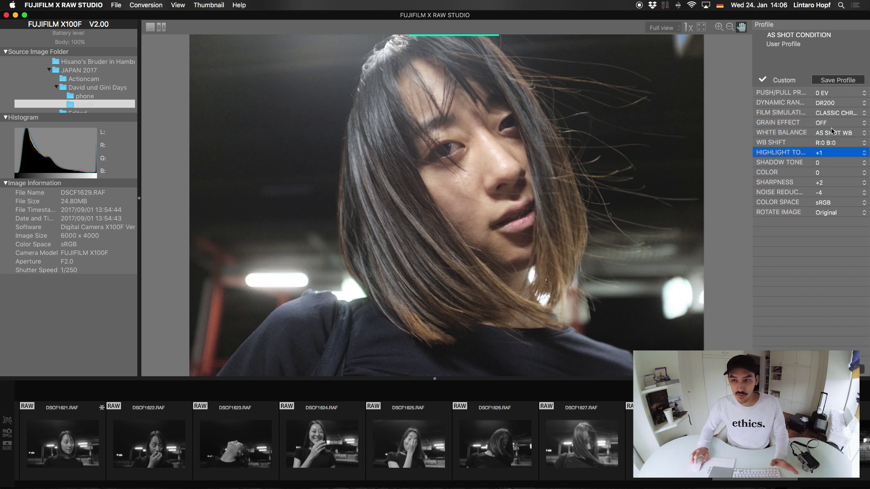
{"action": "left_click", "coordinate": [827, 164]}
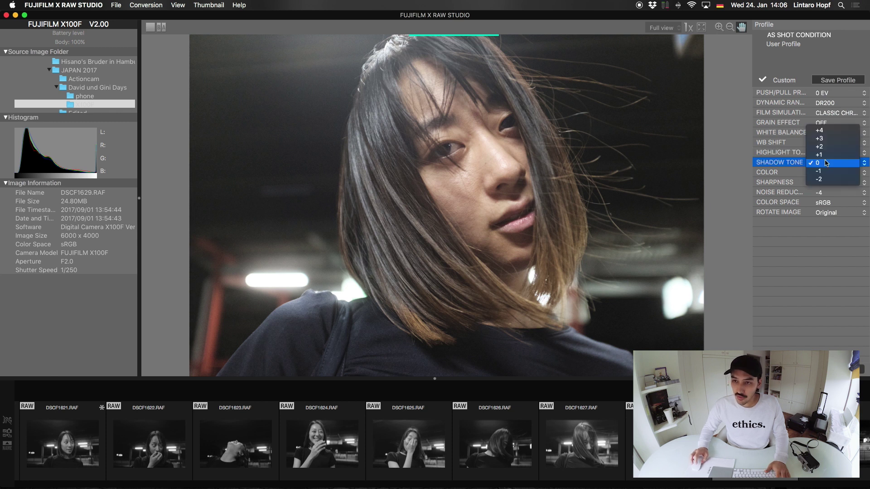
{"action": "left_click", "coordinate": [829, 147]}
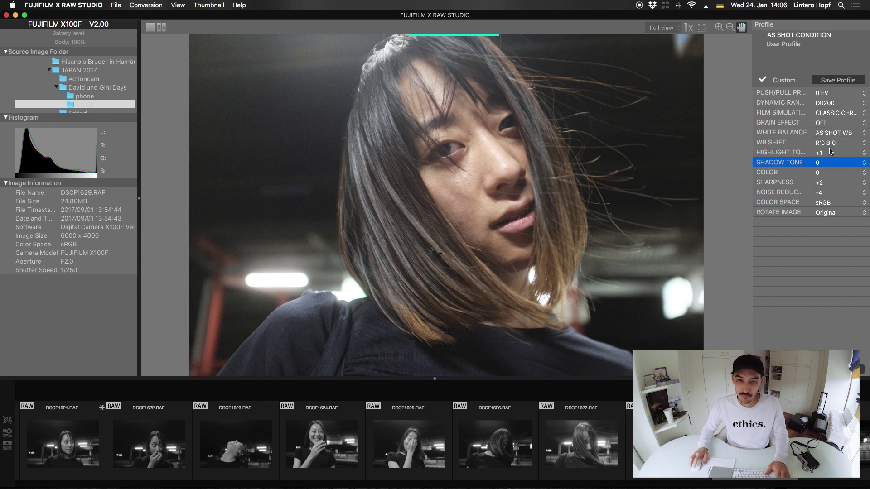
{"action": "left_click", "coordinate": [824, 173]}
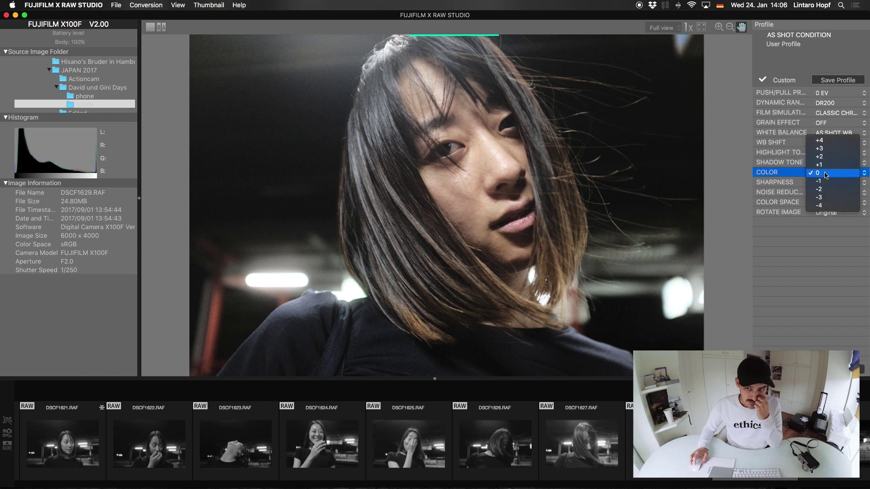
{"action": "left_click", "coordinate": [825, 175]}
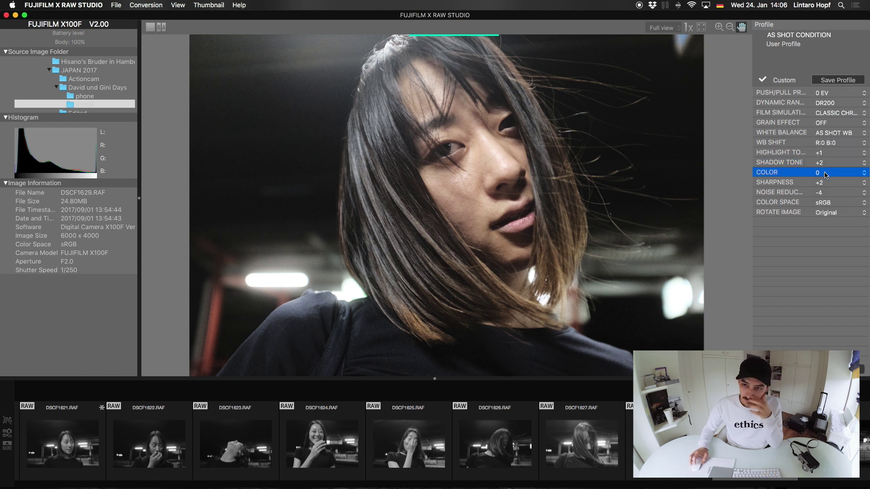
{"action": "left_click", "coordinate": [825, 181]}
{"action": "left_click", "coordinate": [825, 182]}
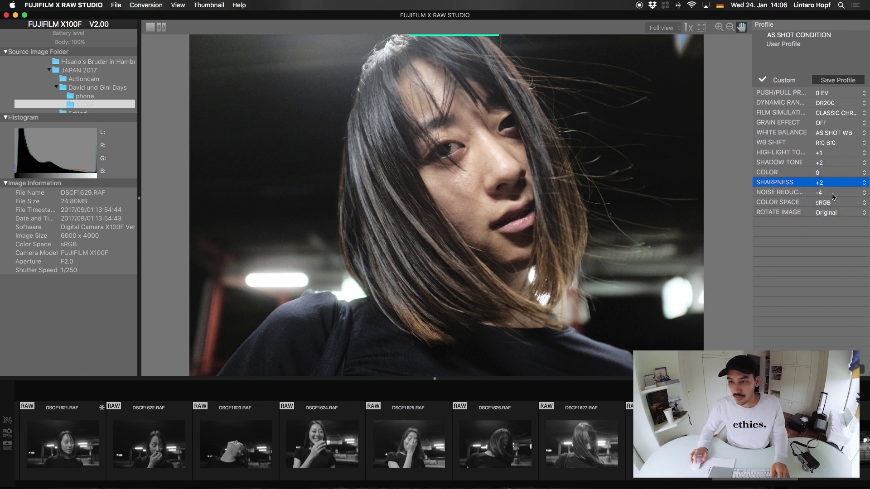
Step: Inspect the preview at 66.7%, return to full view, then show original and edited side by side
{"action": "left_click", "coordinate": [678, 28]}
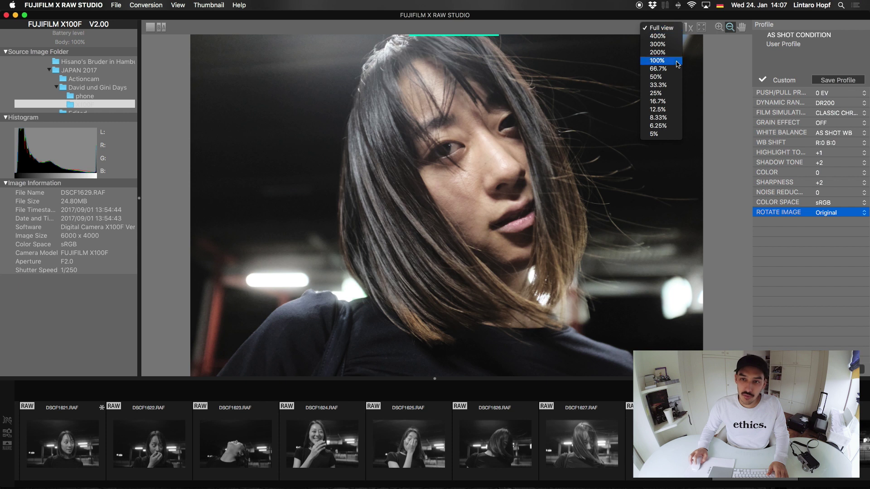
{"action": "left_click", "coordinate": [658, 68]}
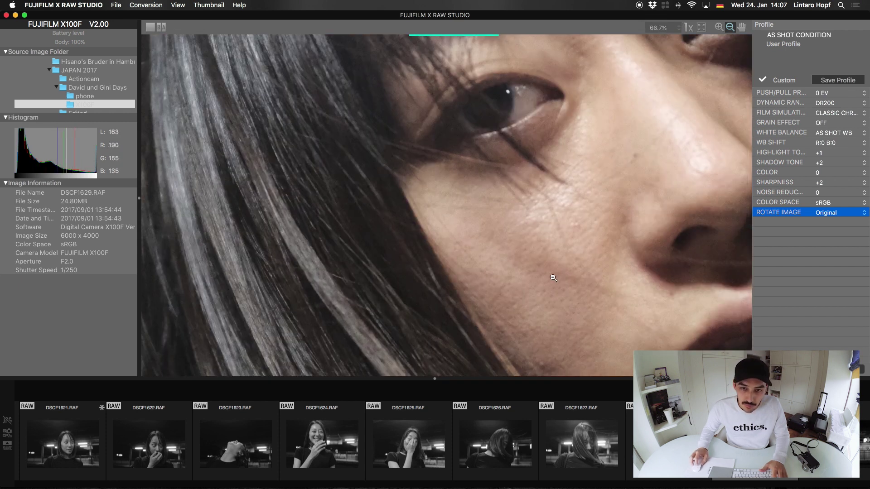
{"action": "left_click", "coordinate": [701, 27]}
{"action": "left_click", "coordinate": [726, 44]}
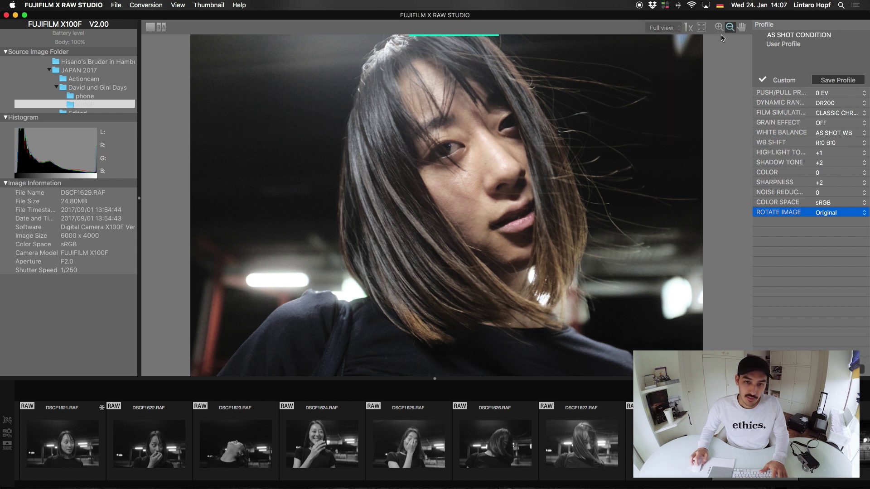
{"action": "left_click", "coordinate": [161, 28]}
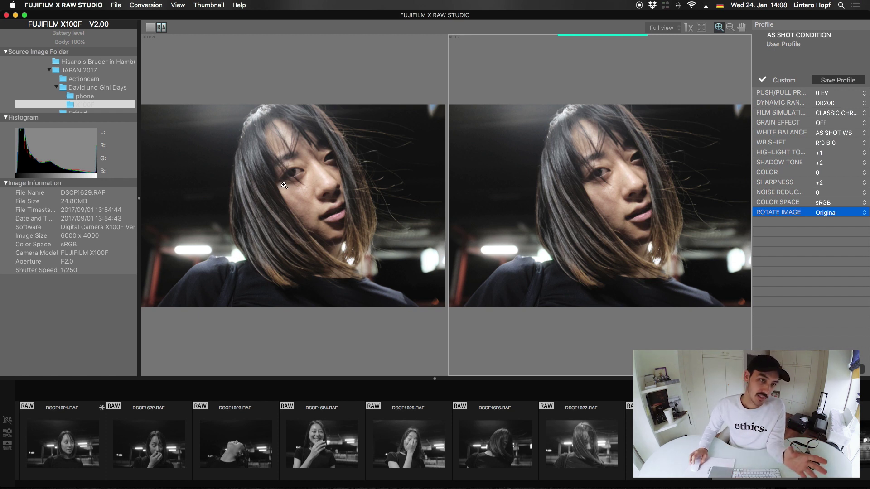
Step: Leave the comparison view and convert the edited DSCF1629 RAW file to JPEG
{"action": "left_click", "coordinate": [150, 29]}
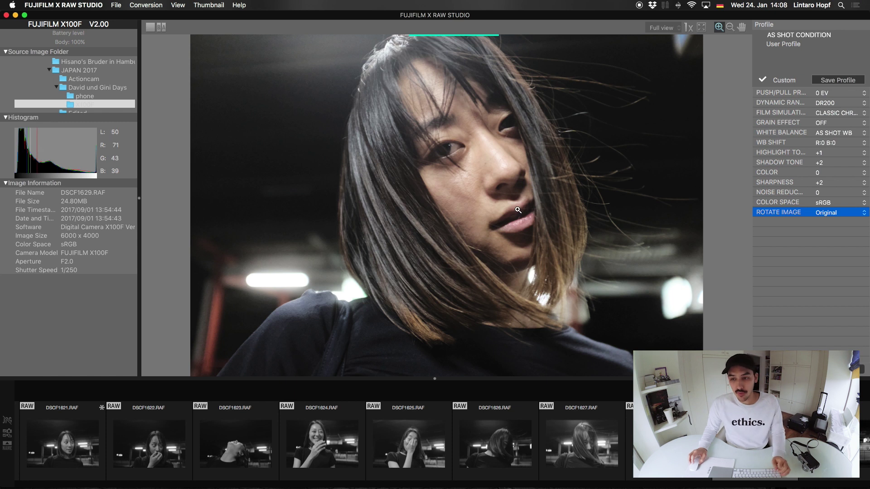
{"action": "left_click", "coordinate": [119, 4]}
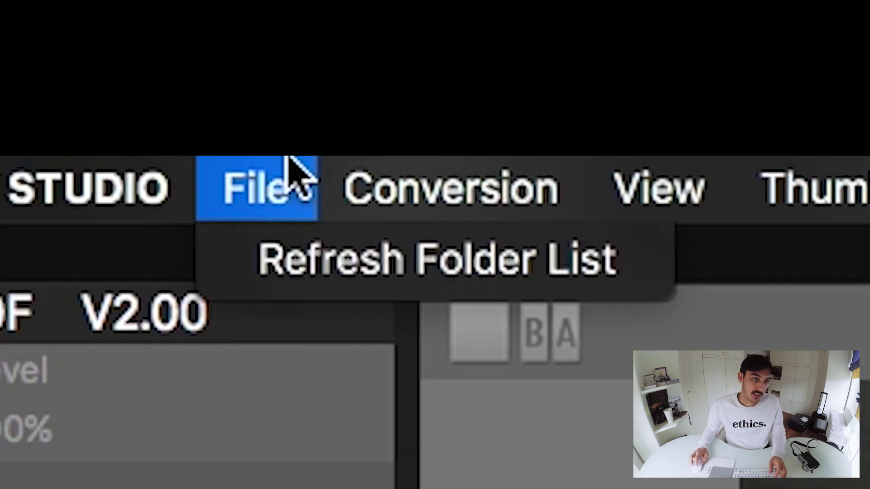
{"action": "left_click", "coordinate": [285, 258]}
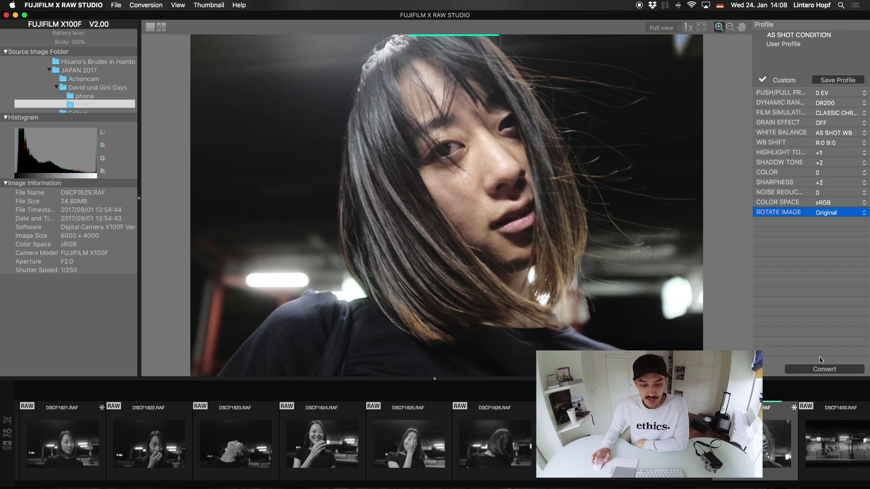
{"action": "left_click", "coordinate": [832, 376]}
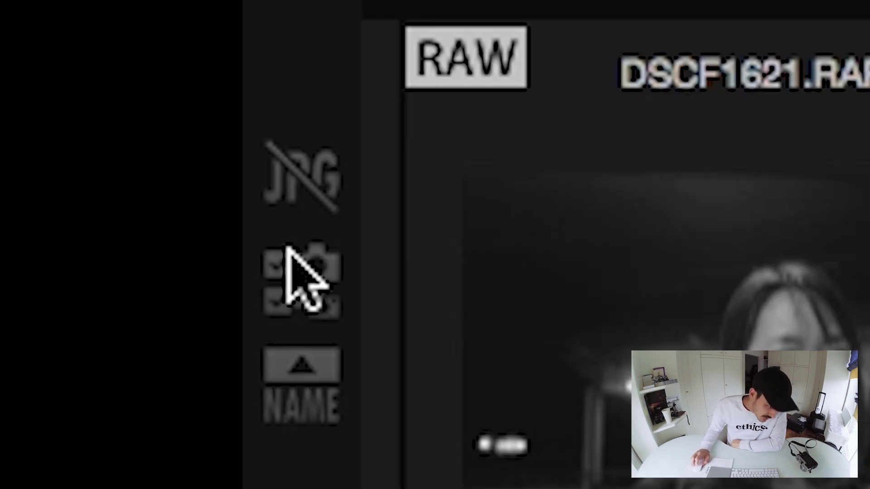
Step: Show JPEGs in the filmstrip and open the converted DSCF1629(1).jpg in the preview
{"action": "left_click", "coordinate": [6, 429]}
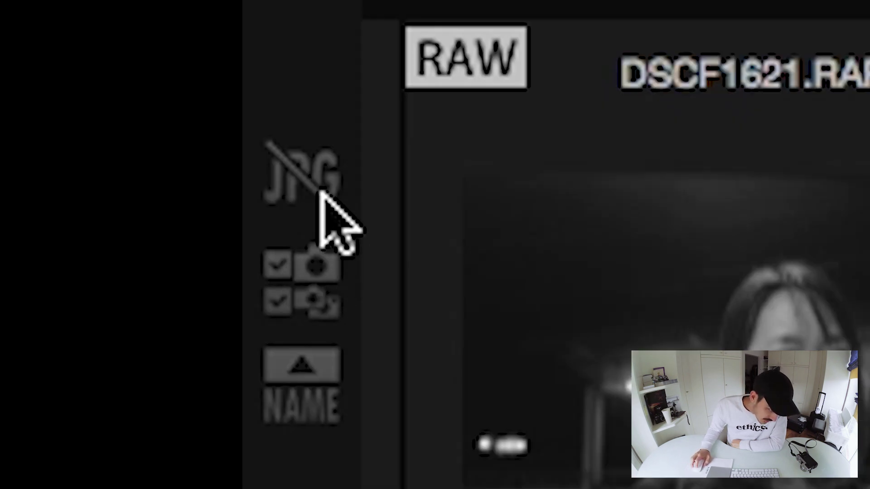
{"action": "left_click", "coordinate": [321, 192]}
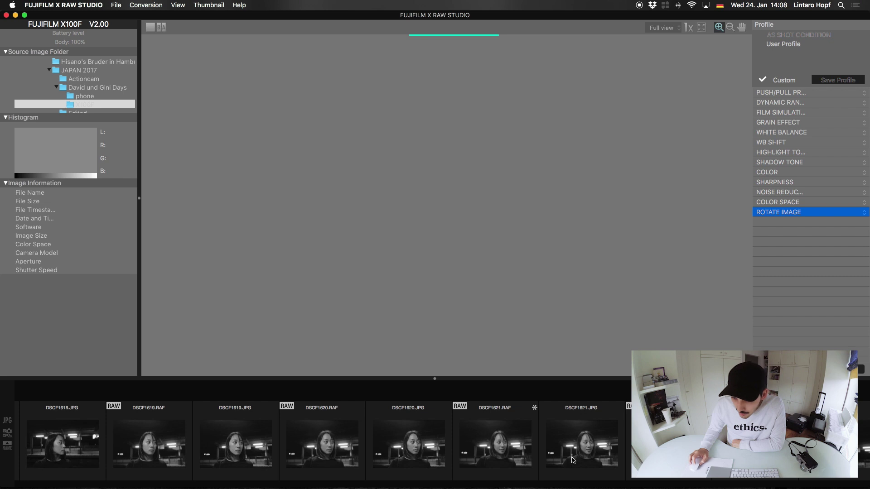
{"action": "scroll", "coordinate": [534, 445], "scroll_direction": "right", "scroll_amount": 5}
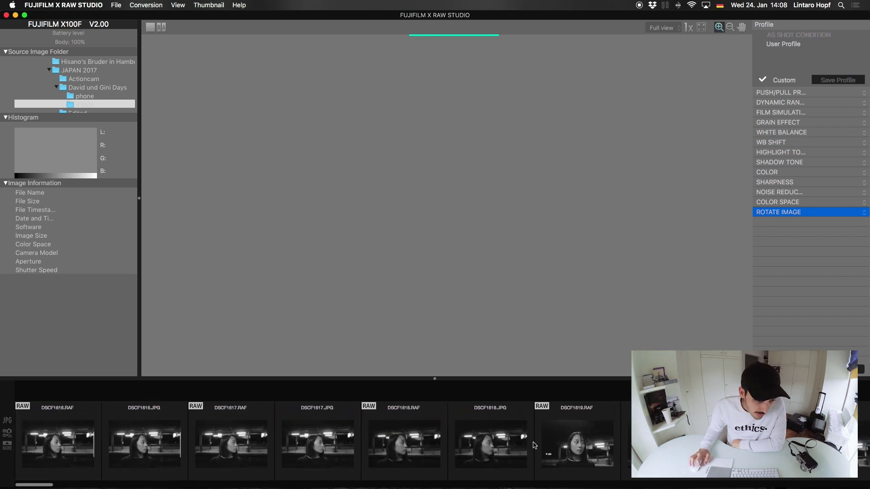
{"action": "scroll", "coordinate": [534, 445], "scroll_direction": "right", "scroll_amount": 10}
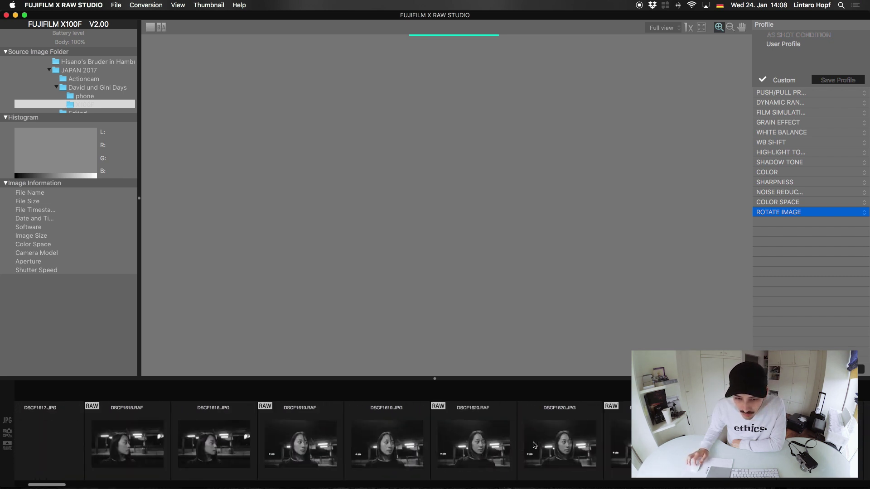
{"action": "left_click", "coordinate": [534, 445]}
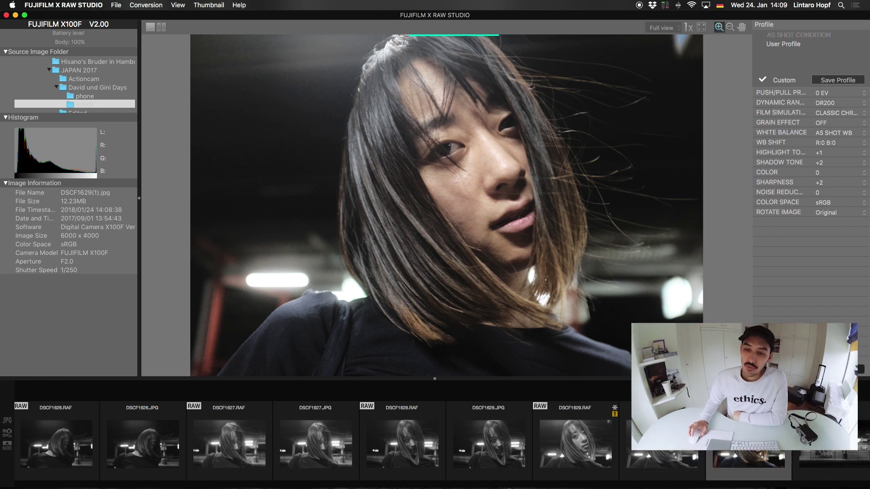
Step: Copy the converted DSCF1629's conversion profile and paste it onto DSCF1627.RAF
{"action": "right_click", "coordinate": [707, 440]}
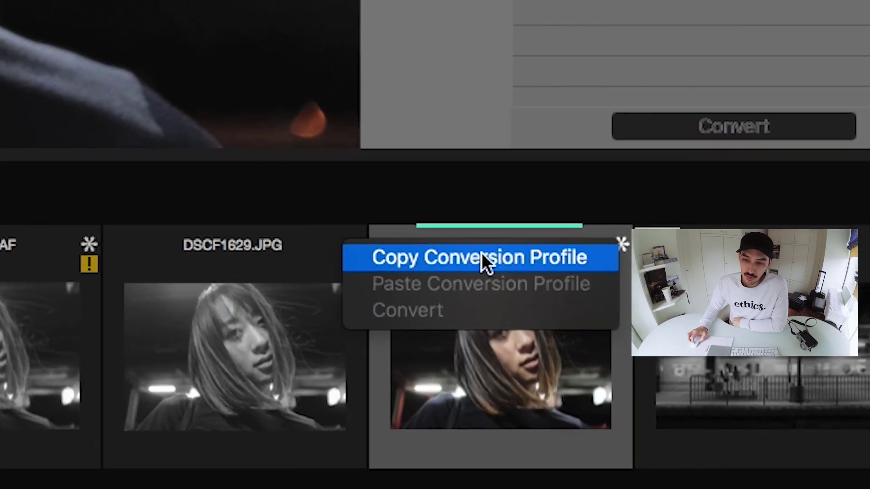
{"action": "left_click", "coordinate": [698, 388]}
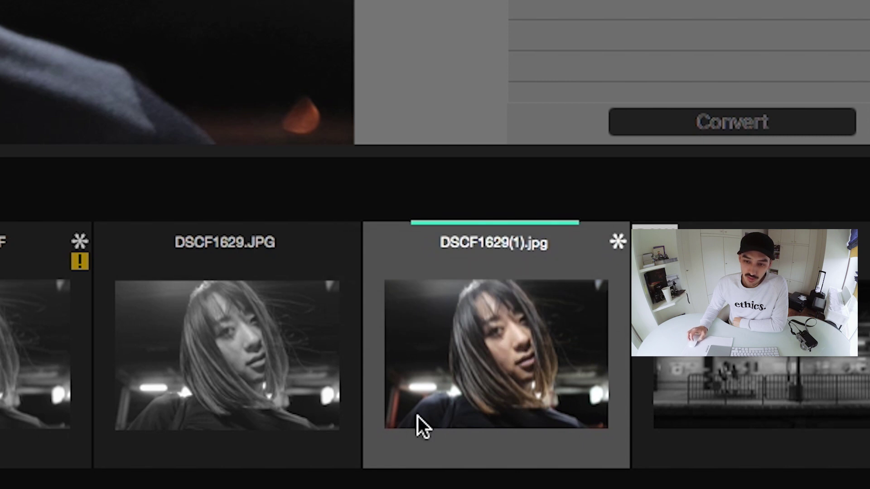
{"action": "scroll", "coordinate": [418, 417], "scroll_direction": "left", "scroll_amount": 10}
{"action": "scroll", "coordinate": [389, 379], "scroll_direction": "left", "scroll_amount": 3}
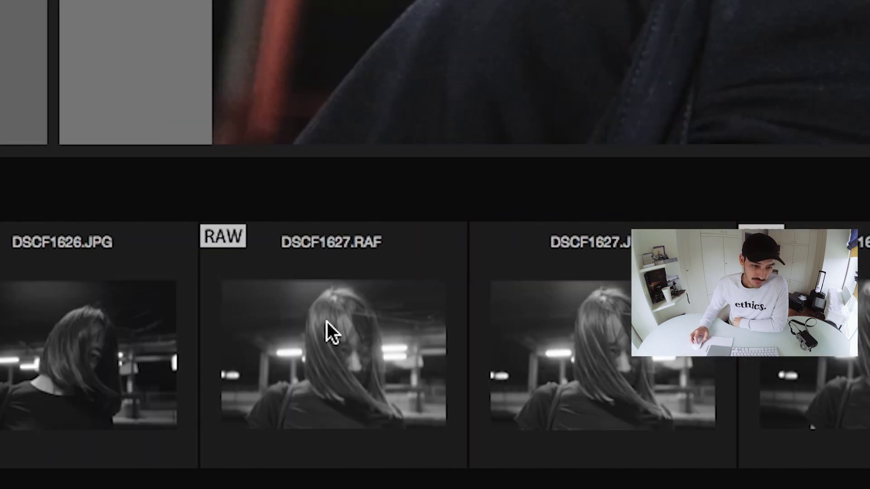
{"action": "left_click", "coordinate": [354, 360]}
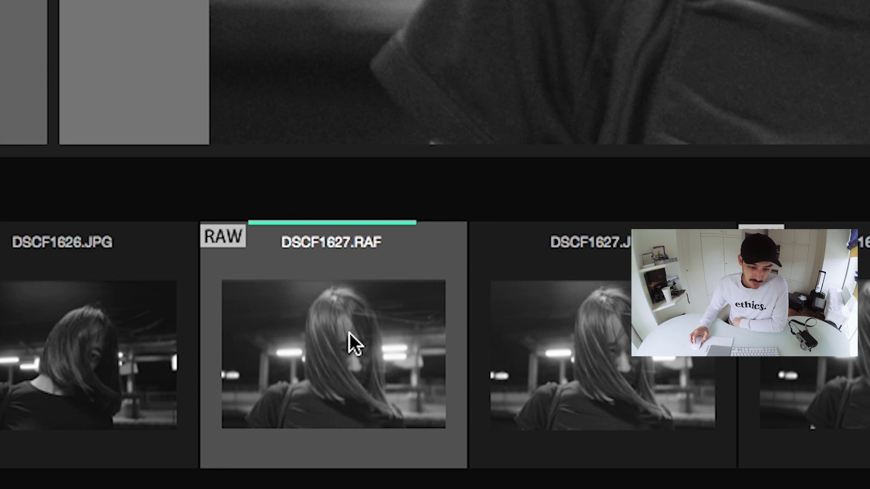
{"action": "right_click", "coordinate": [334, 320]}
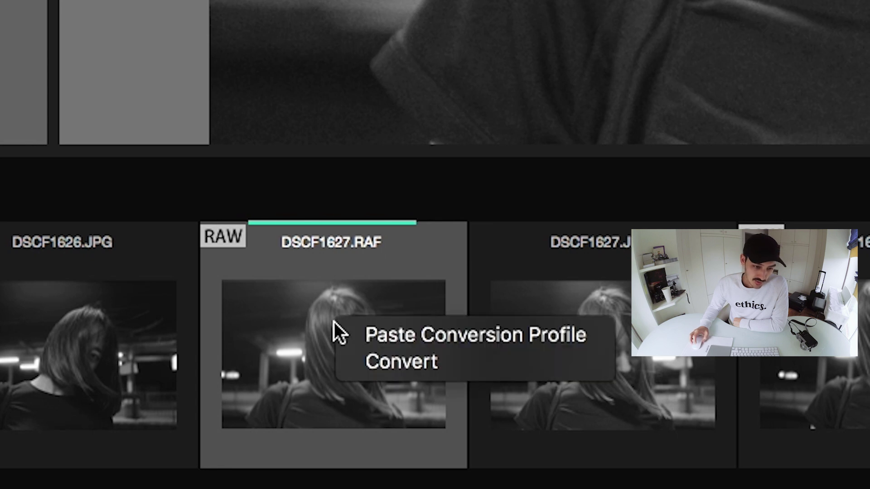
{"action": "left_click", "coordinate": [452, 335]}
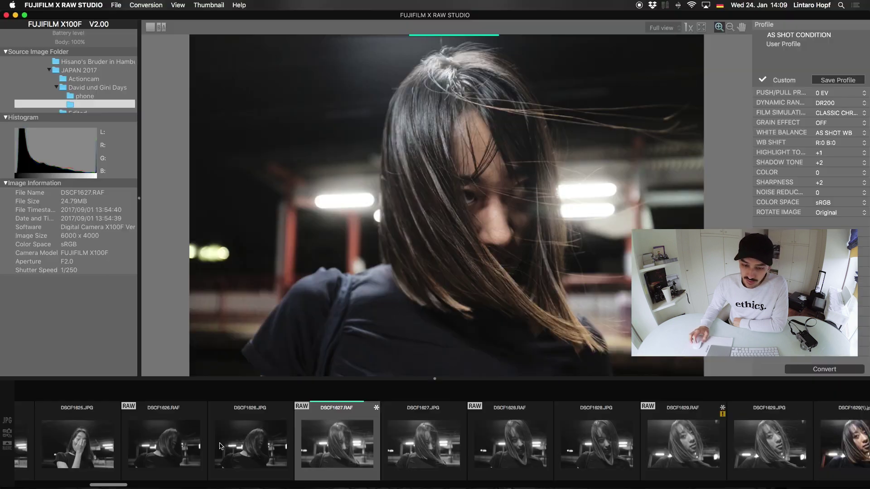
{"action": "scroll", "coordinate": [272, 444], "scroll_direction": "right", "scroll_amount": 5}
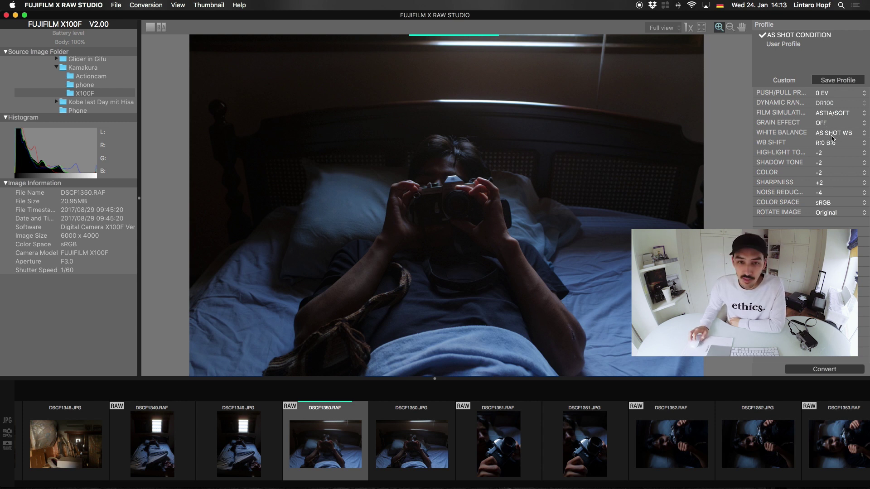
Step: Switch DSCF1350 to ACROS, push exposure +2 EV, and set shadow tone to +3
{"action": "left_click", "coordinate": [840, 113]}
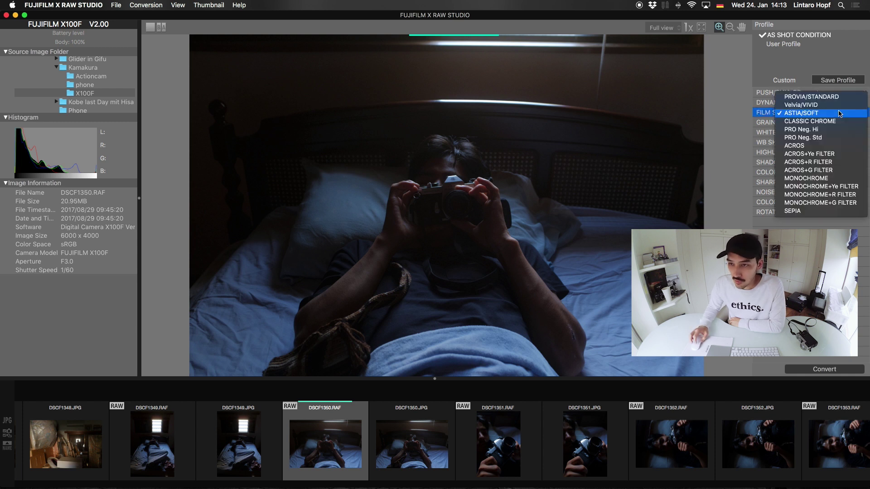
{"action": "left_click", "coordinate": [803, 145]}
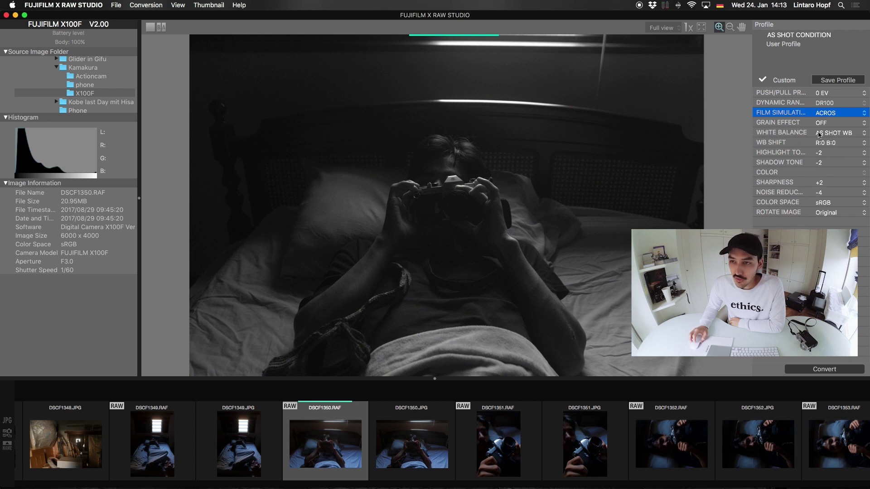
{"action": "left_click", "coordinate": [832, 93]}
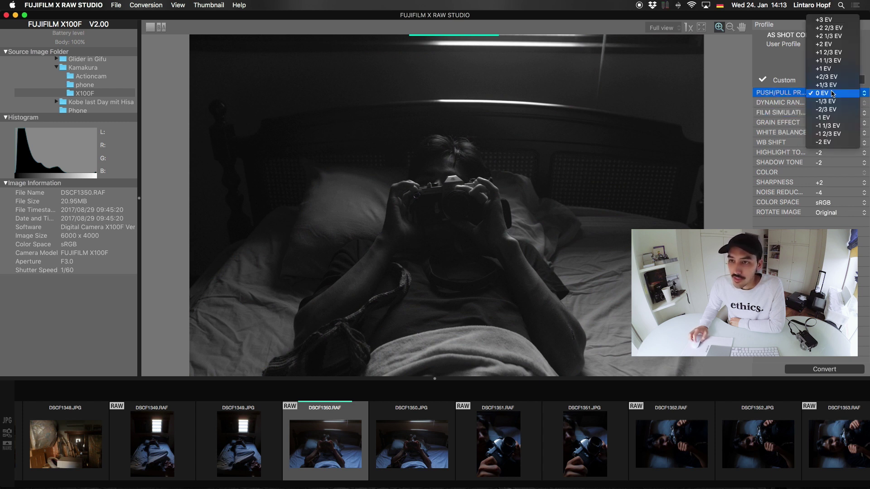
{"action": "left_click", "coordinate": [831, 47]}
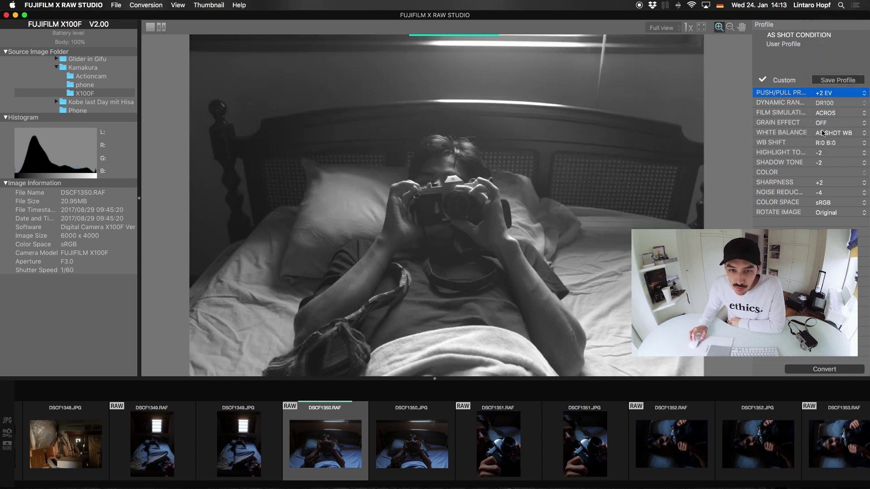
{"action": "left_click", "coordinate": [822, 163]}
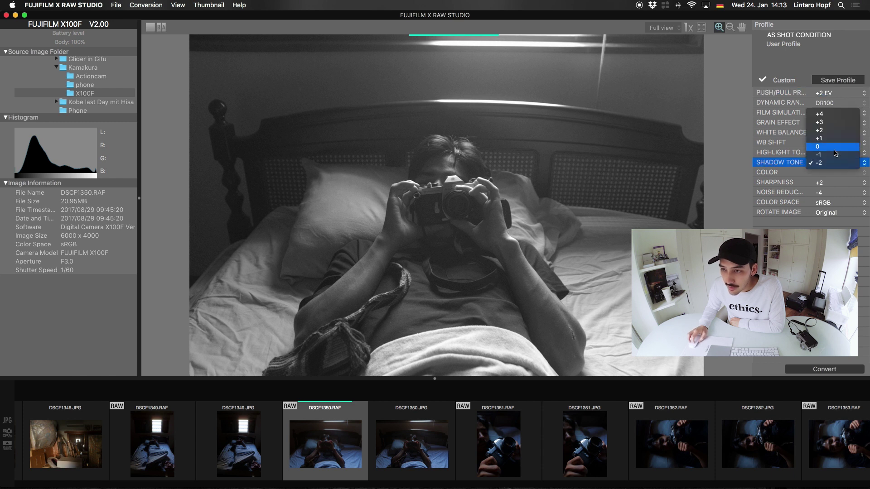
{"action": "left_click", "coordinate": [833, 125]}
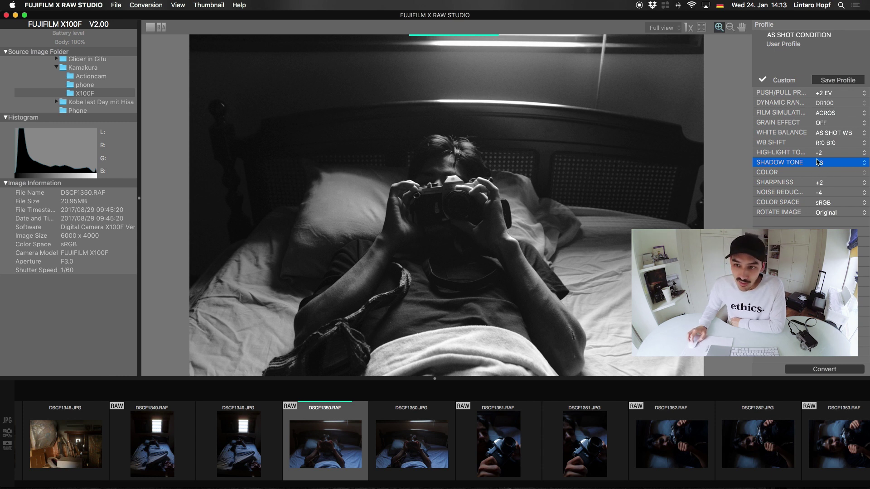
Step: Raise highlight tone from -2 to 0 and settle shadow tone at +3 after trying +4
{"action": "left_click", "coordinate": [822, 157]}
{"action": "left_click", "coordinate": [824, 152]}
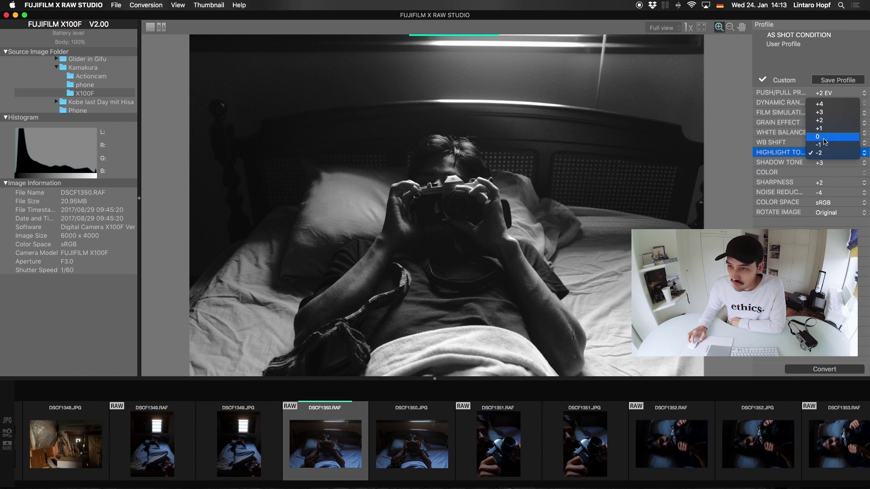
{"action": "left_click", "coordinate": [824, 137]}
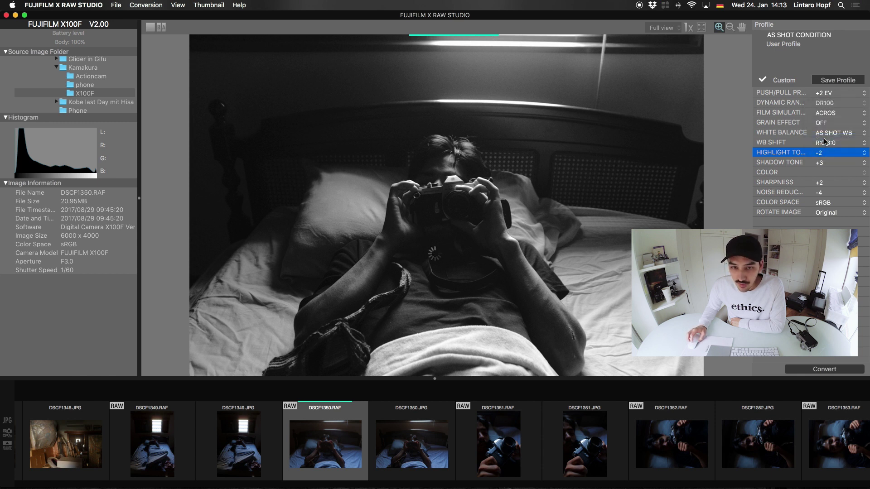
{"action": "left_click", "coordinate": [822, 162]}
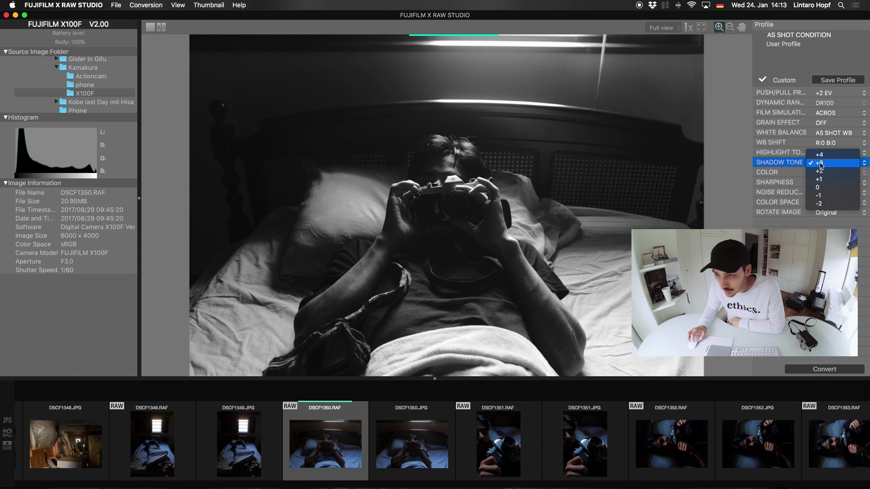
{"action": "left_click", "coordinate": [831, 155]}
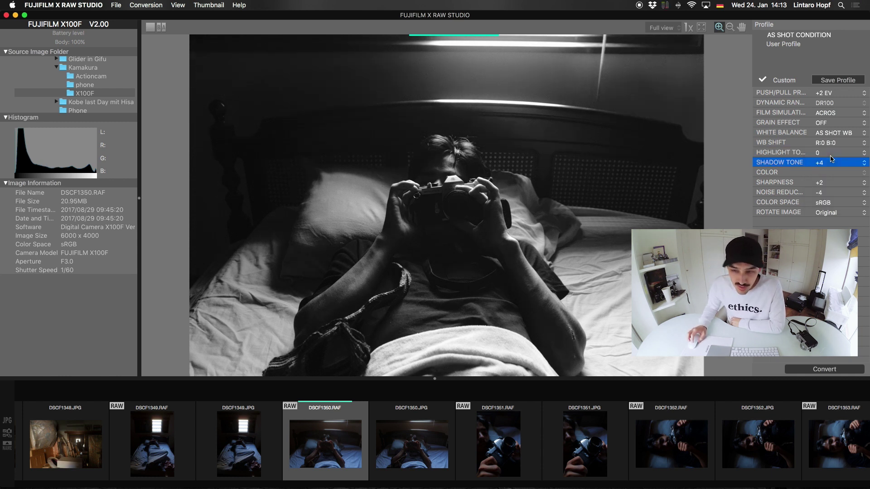
{"action": "left_click", "coordinate": [828, 164]}
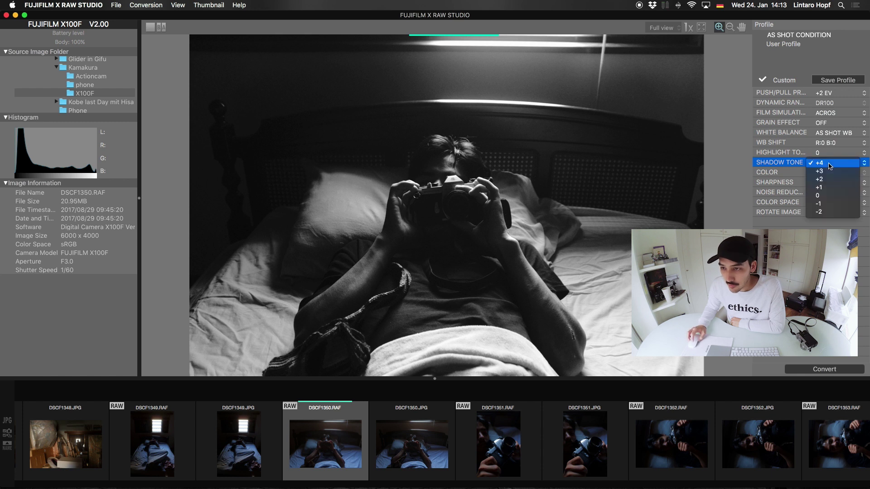
{"action": "left_click", "coordinate": [830, 173]}
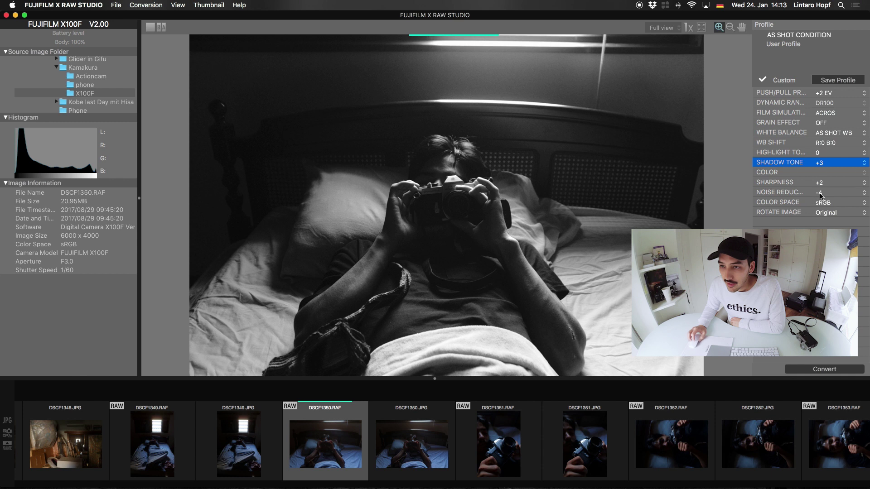
{"action": "left_click", "coordinate": [821, 123]}
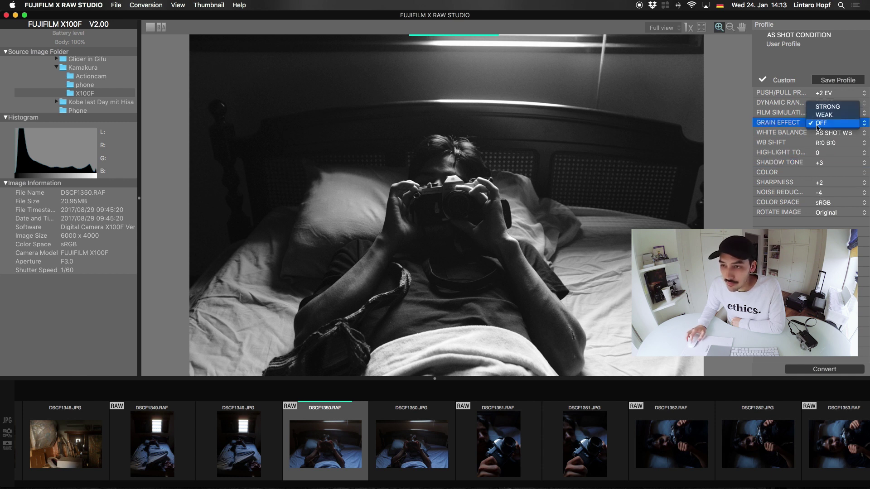
{"action": "left_click", "coordinate": [834, 108]}
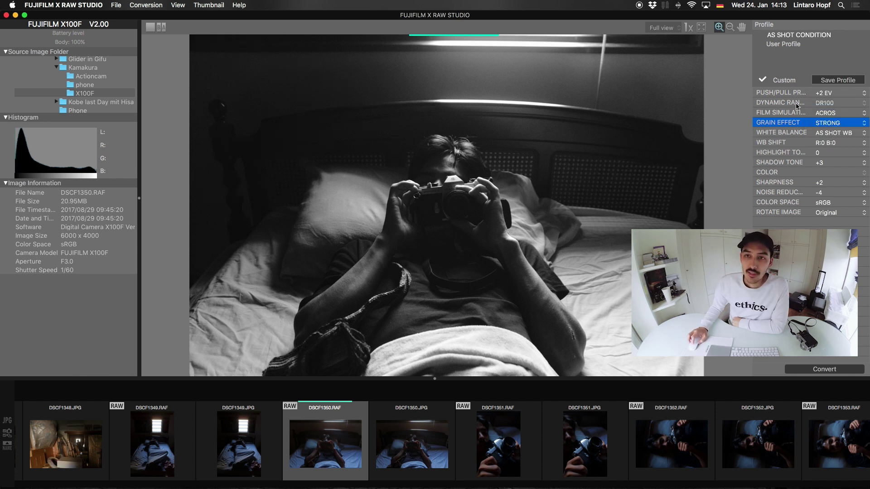
{"action": "left_click", "coordinate": [661, 28]}
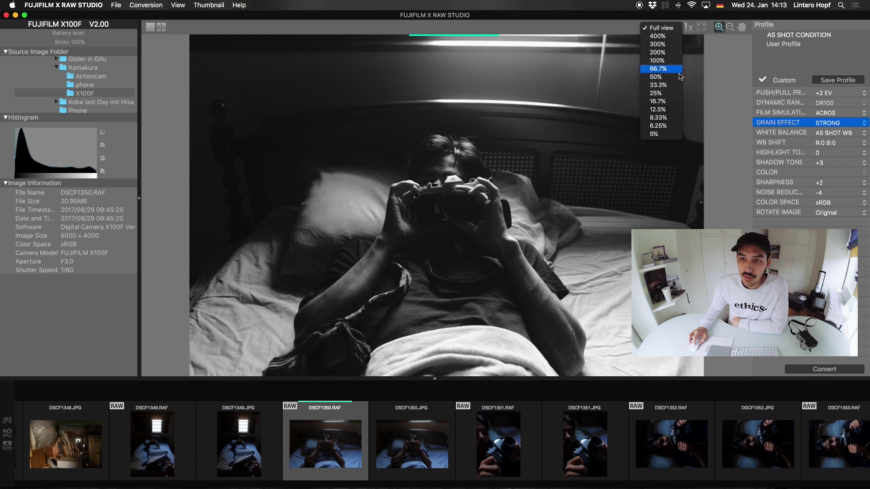
{"action": "left_click", "coordinate": [657, 60]}
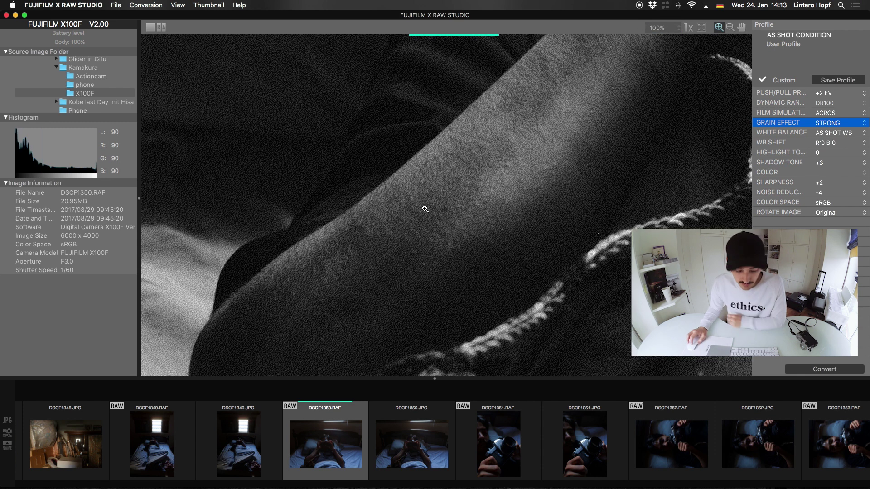
{"action": "left_click", "coordinate": [741, 27]}
{"action": "left_click_drag", "start_coordinate": [617, 140], "coordinate": [356, 356]}
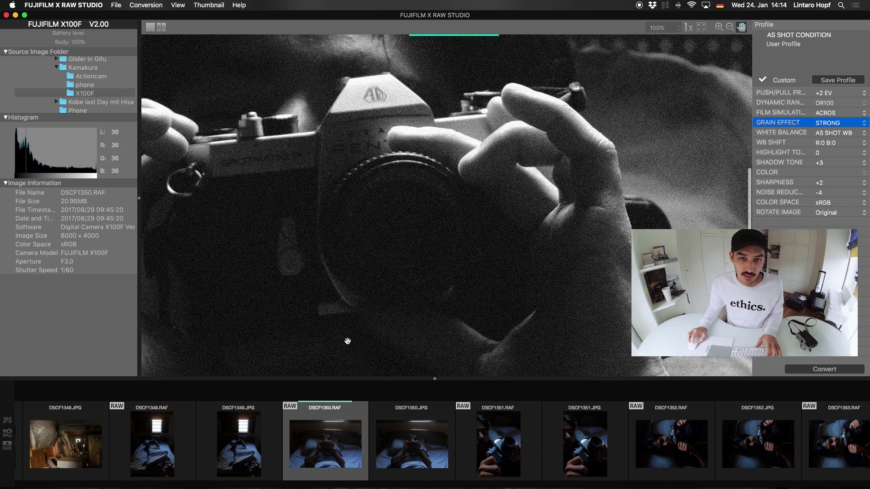
{"action": "key", "text": "Up"}
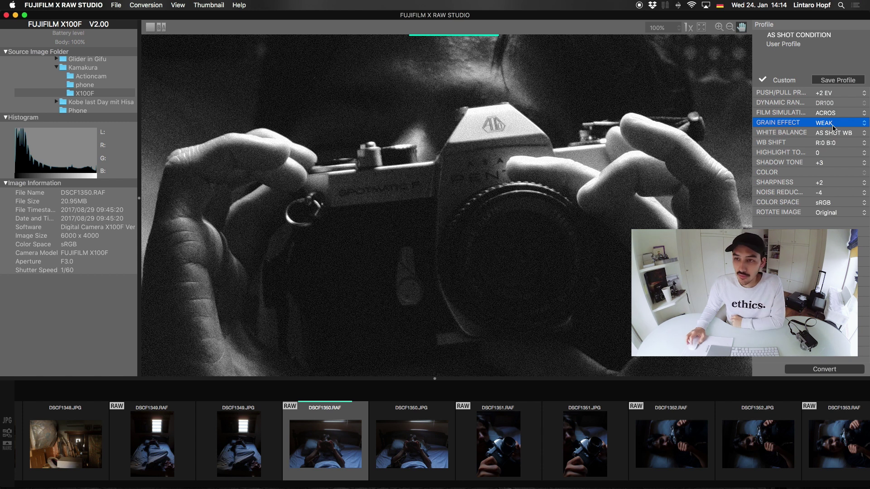
{"action": "left_click", "coordinate": [828, 125]}
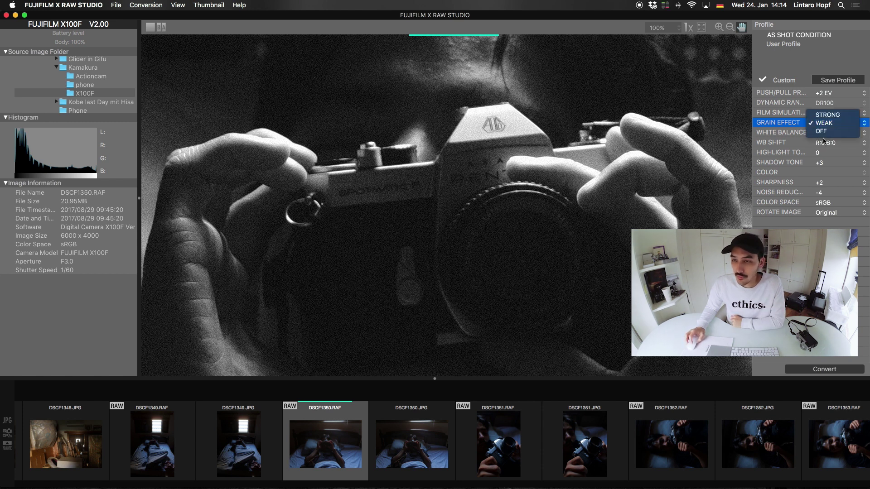
{"action": "left_click", "coordinate": [825, 133]}
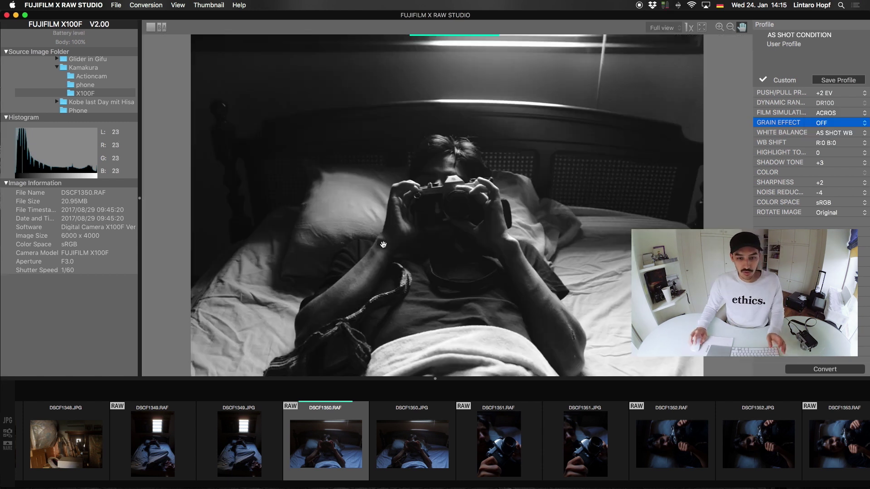
{"action": "scroll", "coordinate": [336, 444], "scroll_direction": "right", "scroll_amount": 5}
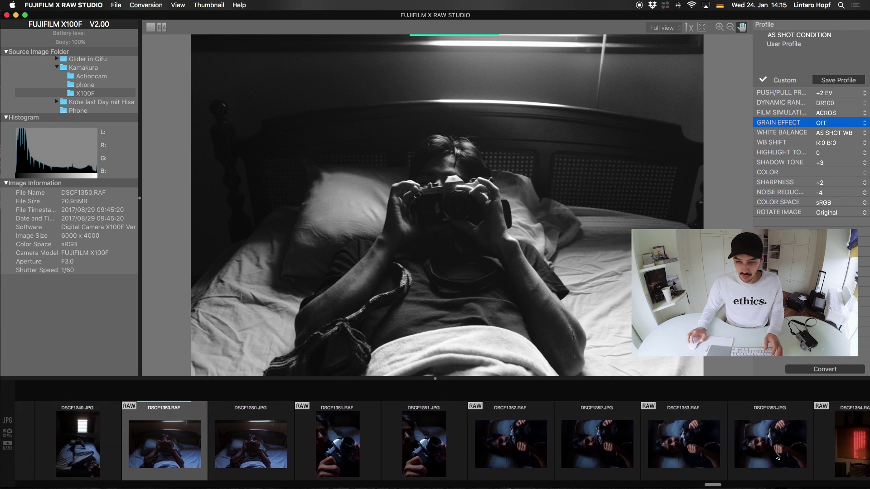
{"action": "left_click", "coordinate": [240, 454]}
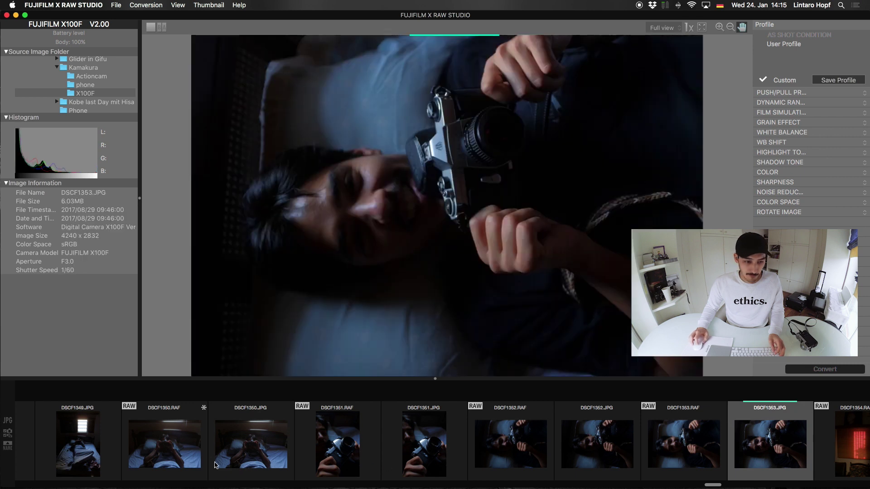
{"action": "left_click", "coordinate": [145, 453]}
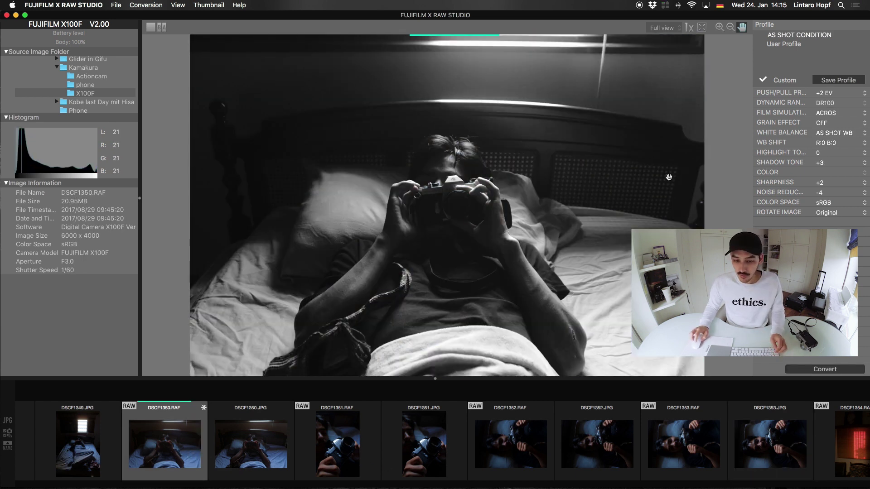
Step: Save the current settings as user profile 'BW contrasty' and list only the RAW files
{"action": "left_click", "coordinate": [839, 81]}
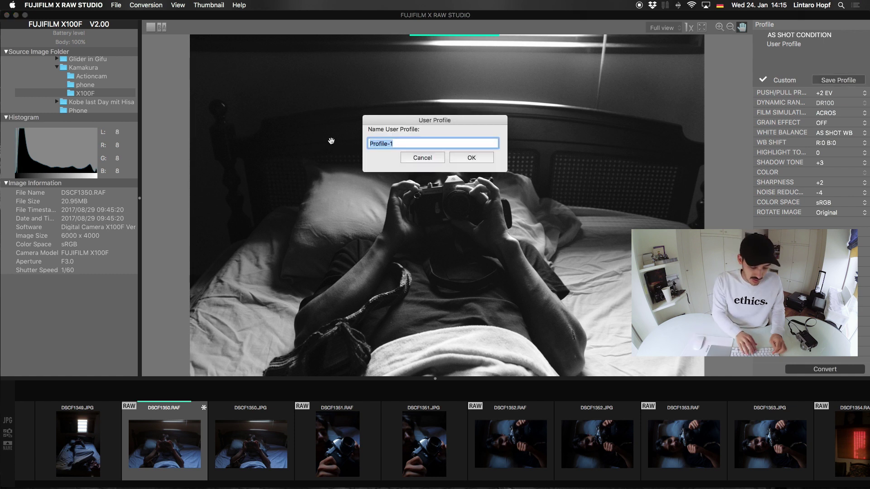
{"action": "type", "text": "BW contrasty"}
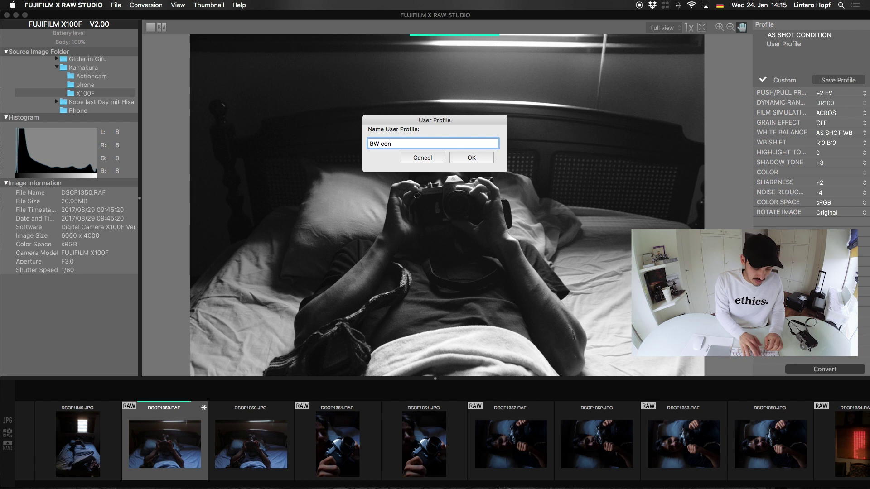
{"action": "left_click", "coordinate": [468, 157]}
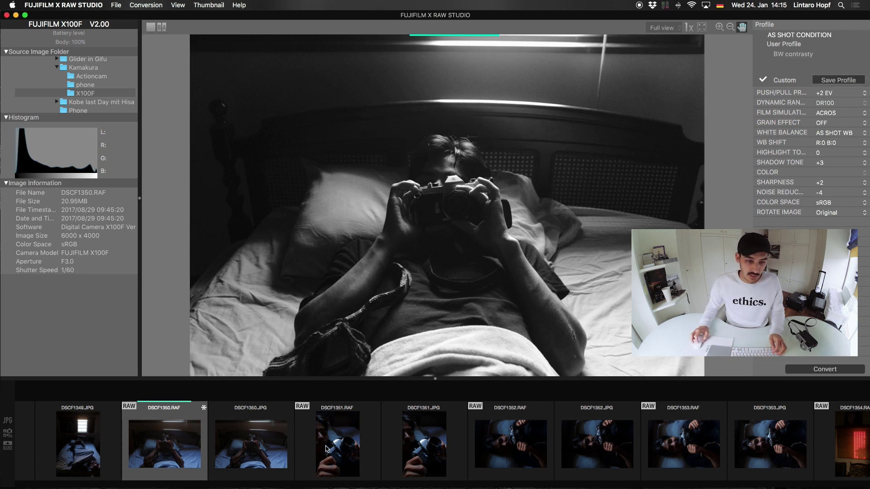
{"action": "left_click", "coordinate": [8, 422]}
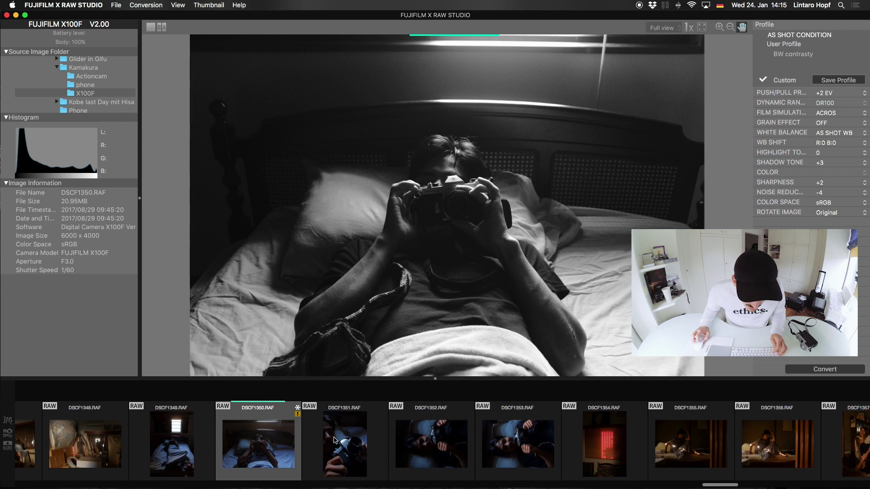
Step: Paste a conversion profile onto DSCF1351–DSCF1353, then undo that mistaken paste
{"action": "left_click", "coordinate": [380, 441]}
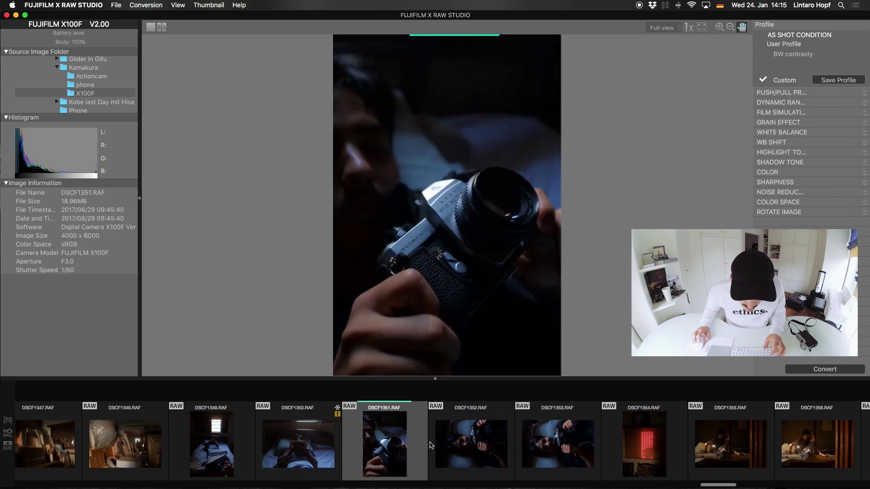
{"action": "left_click", "coordinate": [539, 455], "text": "shift"}
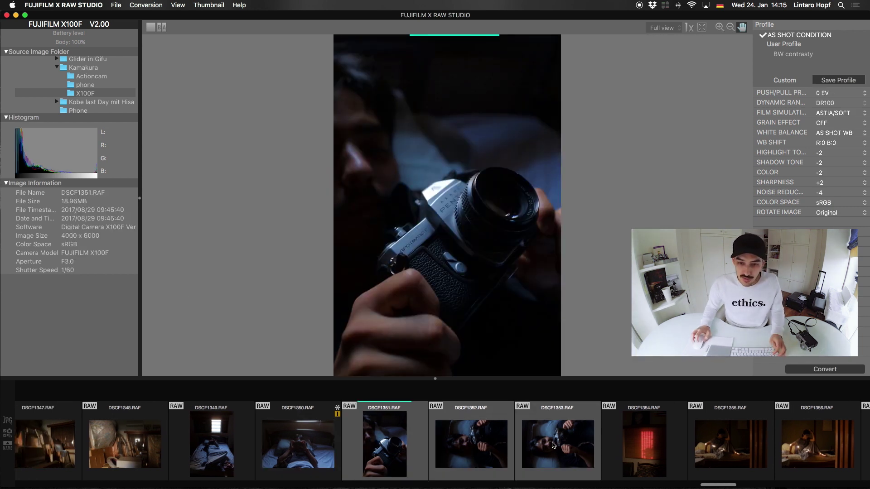
{"action": "right_click", "coordinate": [396, 427]}
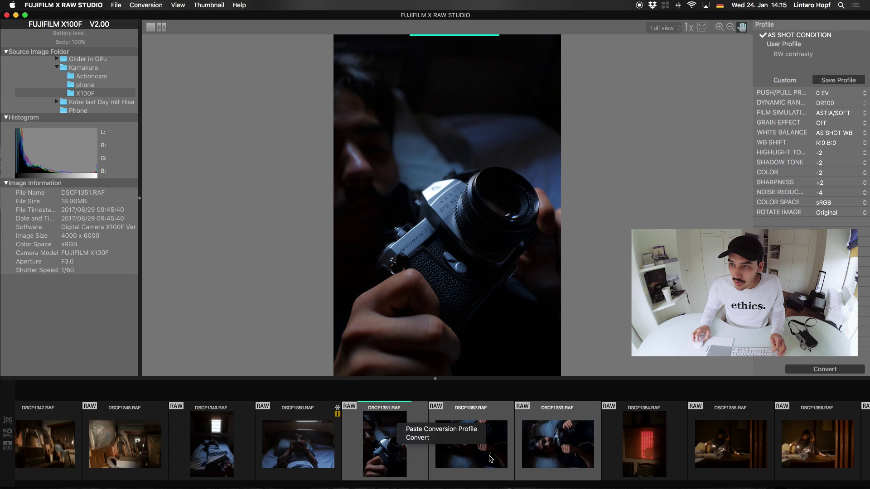
{"action": "left_click", "coordinate": [455, 432]}
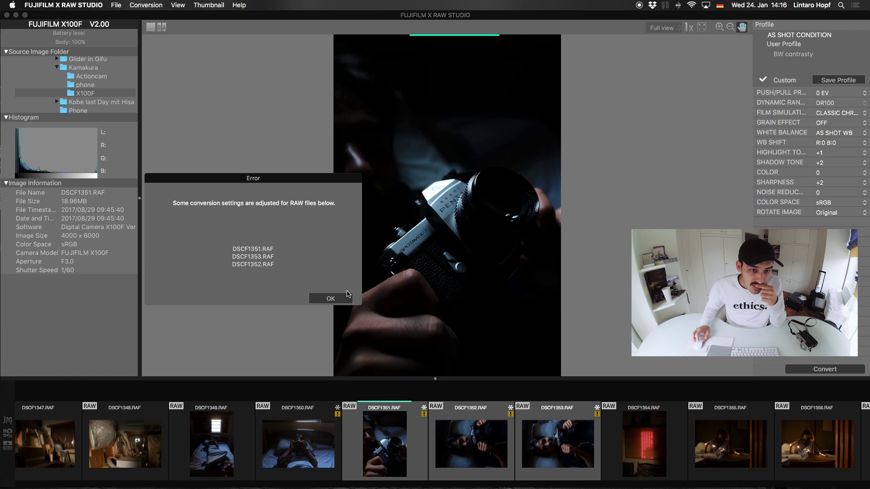
{"action": "left_click", "coordinate": [330, 298]}
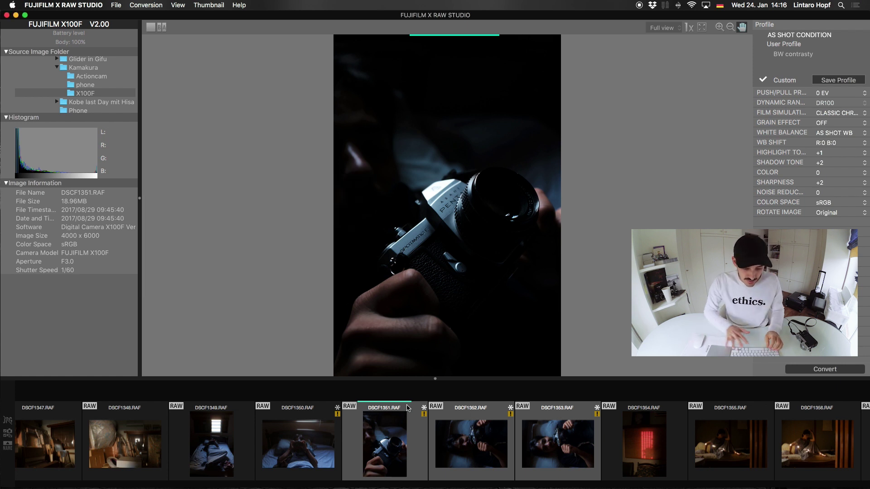
{"action": "key", "text": "super+v"}
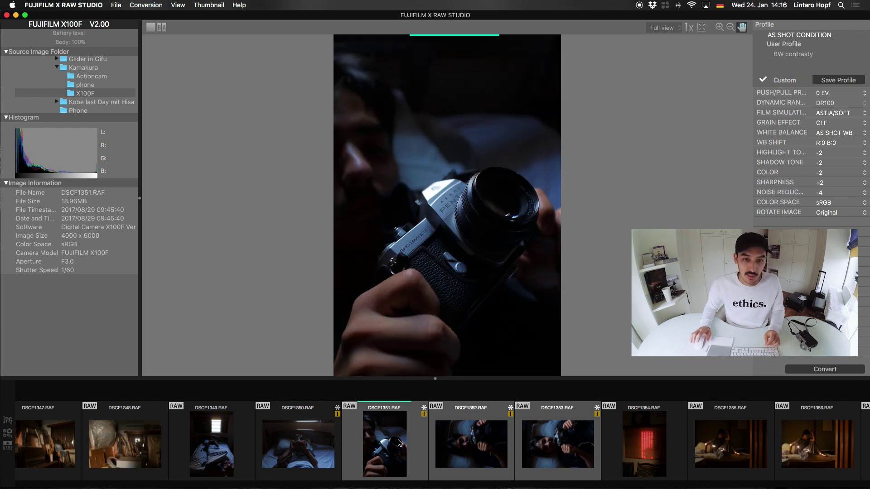
{"action": "left_click", "coordinate": [399, 443]}
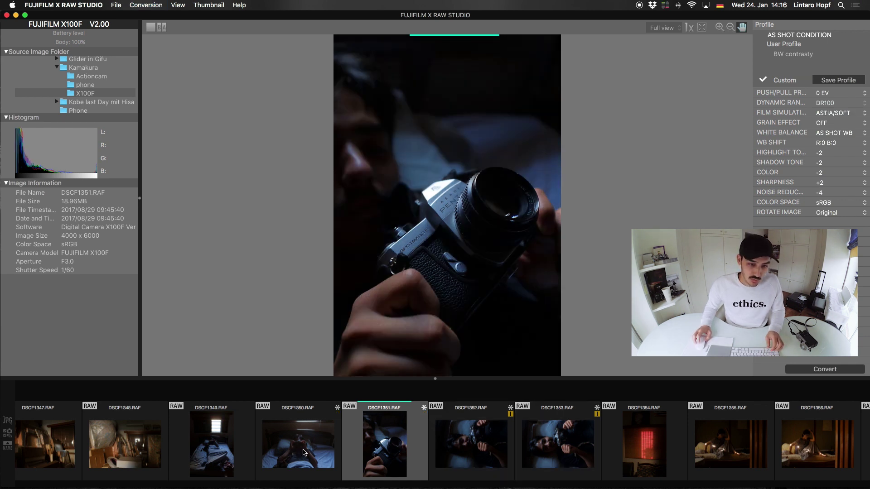
Step: Copy DSCF1350's ACROS conversion profile and paste it onto DSCF1351 through DSCF1353
{"action": "left_click", "coordinate": [304, 451]}
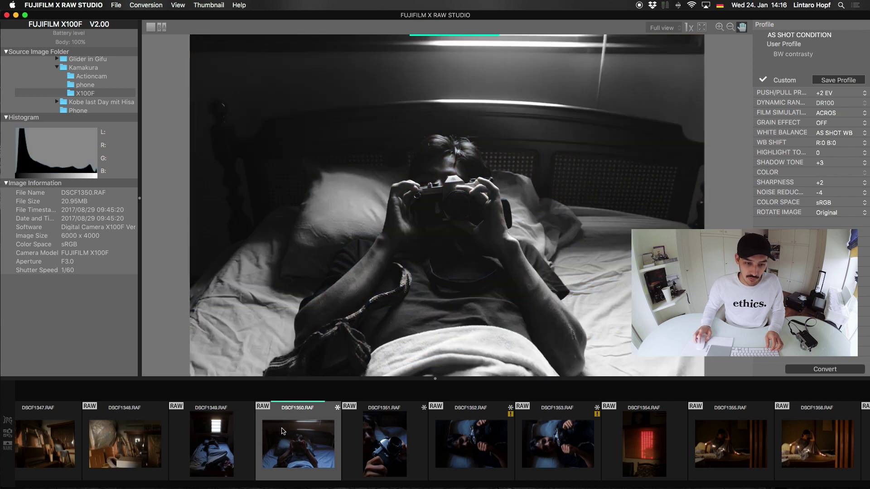
{"action": "right_click", "coordinate": [281, 428]}
{"action": "left_click", "coordinate": [306, 432]}
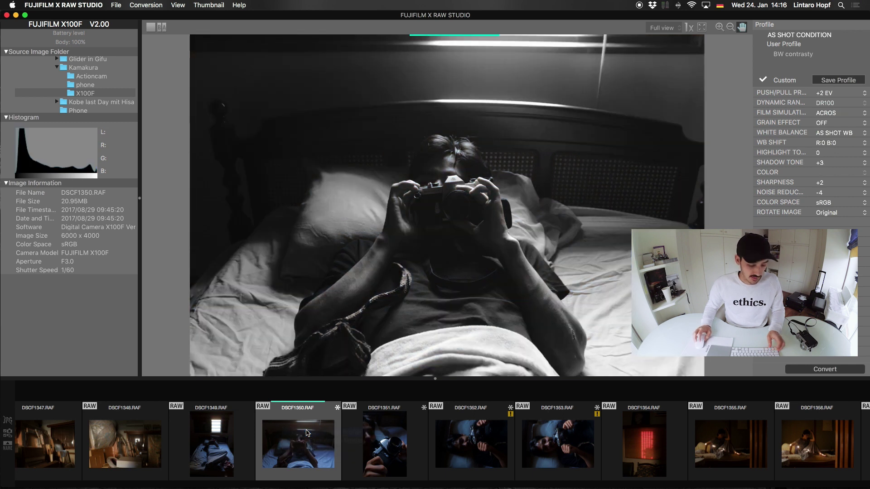
{"action": "left_click", "coordinate": [397, 452]}
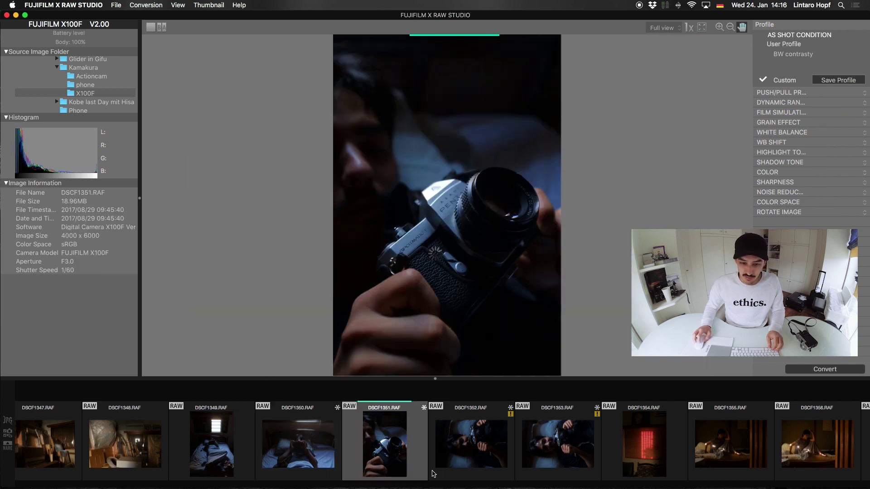
{"action": "left_click", "coordinate": [569, 445], "text": "shift"}
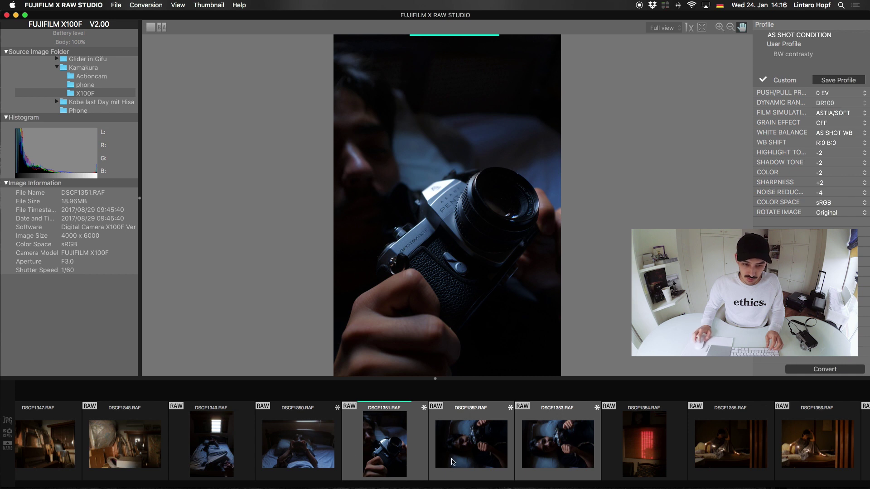
{"action": "right_click", "coordinate": [391, 429]}
{"action": "left_click", "coordinate": [417, 443]}
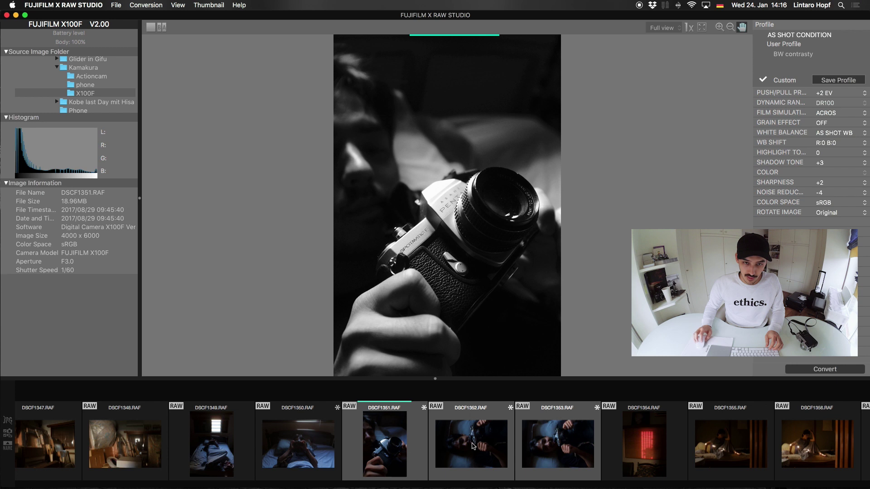
{"action": "left_click", "coordinate": [472, 446]}
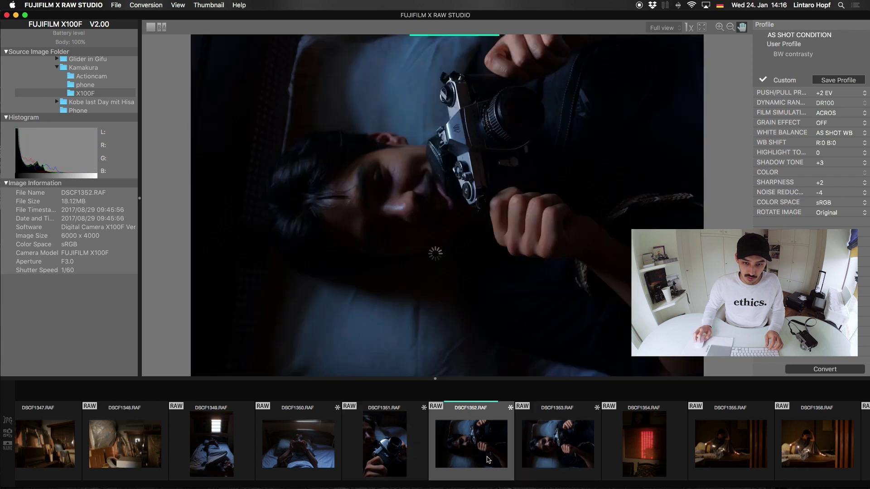
Step: Check DSCF1353 and DSCF1350 in the preview to confirm the black-and-white profile
{"action": "left_click", "coordinate": [553, 462]}
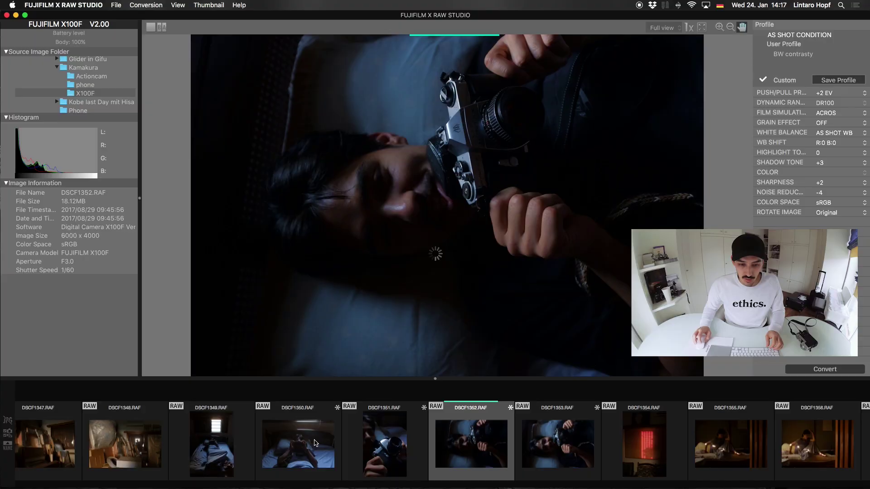
{"action": "left_click", "coordinate": [555, 459]}
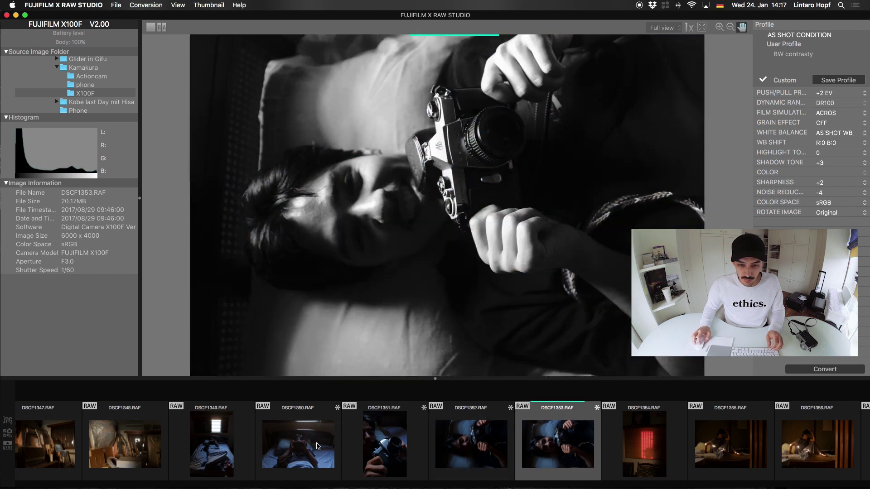
{"action": "left_click", "coordinate": [318, 446]}
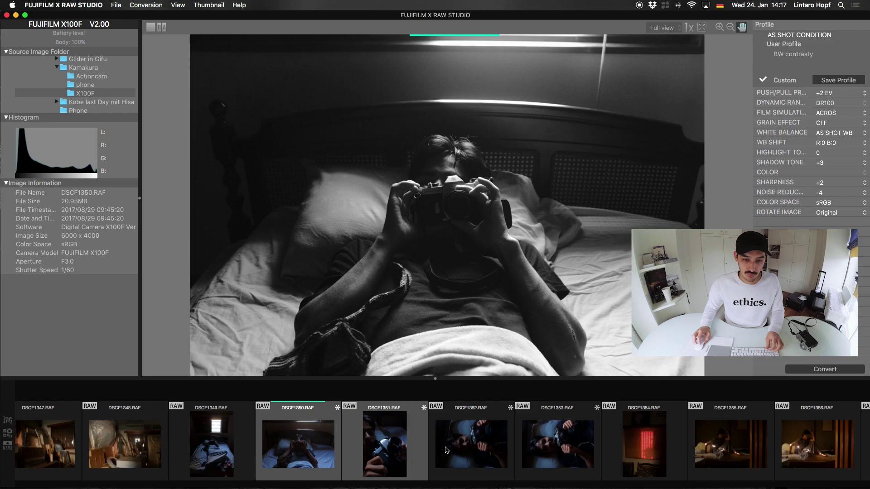
Step: Select DSCF1350 through DSCF1353 and convert all four to JPEG
{"action": "left_click", "coordinate": [483, 447], "text": "super"}
{"action": "left_click", "coordinate": [541, 452], "text": "super"}
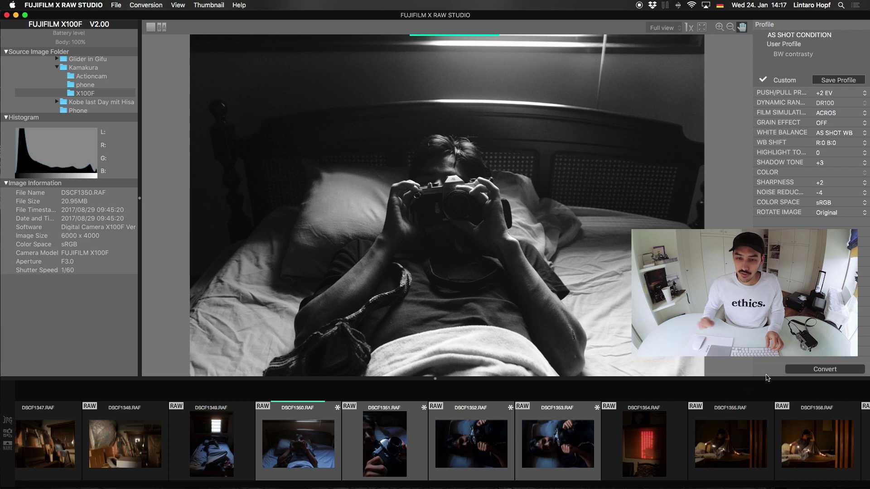
{"action": "left_click", "coordinate": [808, 369]}
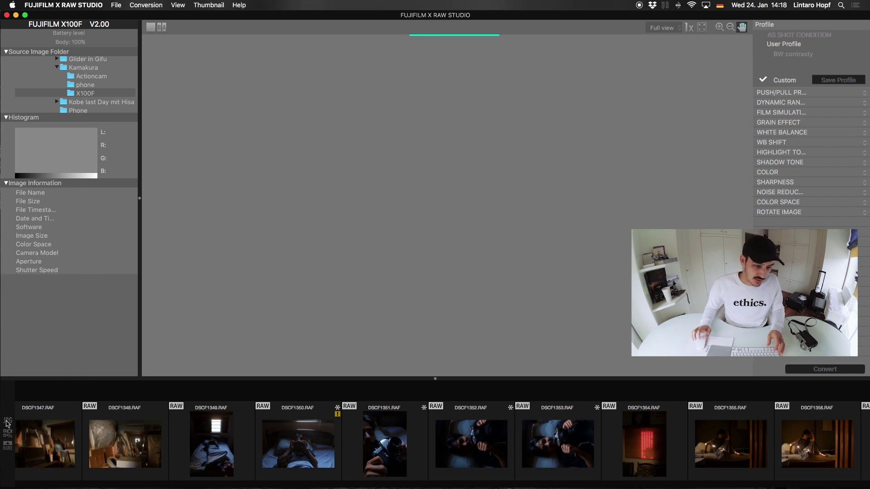
Step: Scroll the filmstrip to the end to find DSCF1351(1).jpg, DSCF1352(1).jpg and DSCF1353(1).jpg
{"action": "scroll", "coordinate": [479, 413], "scroll_direction": "up", "scroll_amount": 5}
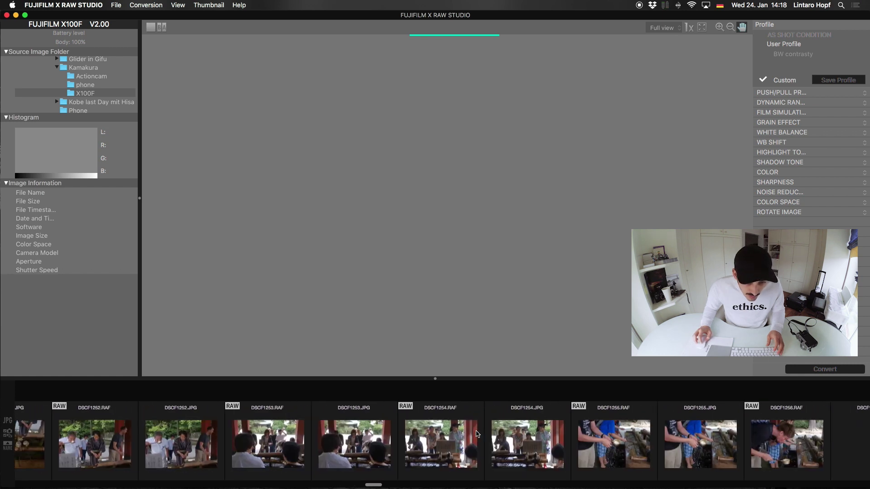
{"action": "scroll", "coordinate": [477, 434], "scroll_direction": "left", "scroll_amount": 5}
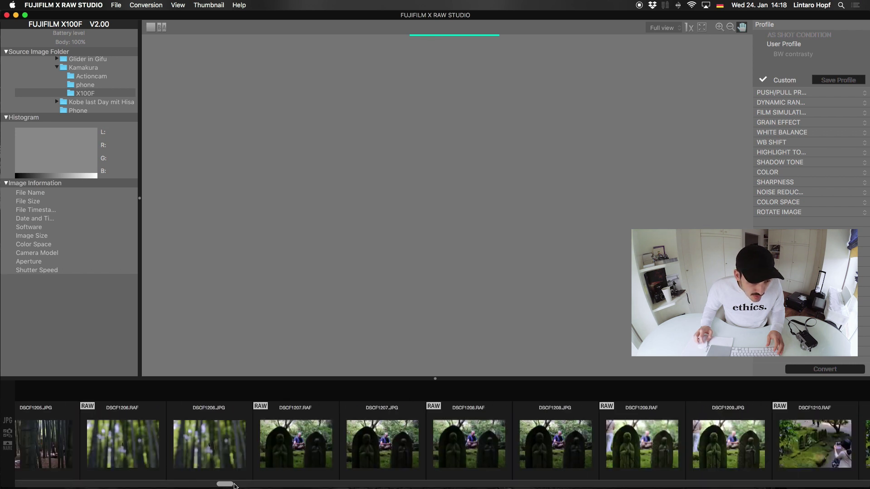
{"action": "left_click_drag", "start_coordinate": [225, 486], "coordinate": [521, 487]}
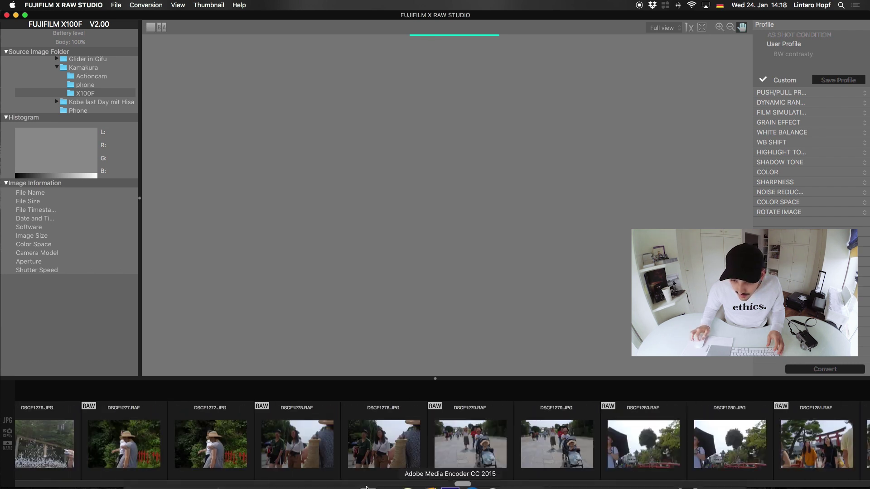
{"action": "scroll", "coordinate": [480, 476], "scroll_direction": "right", "scroll_amount": 15}
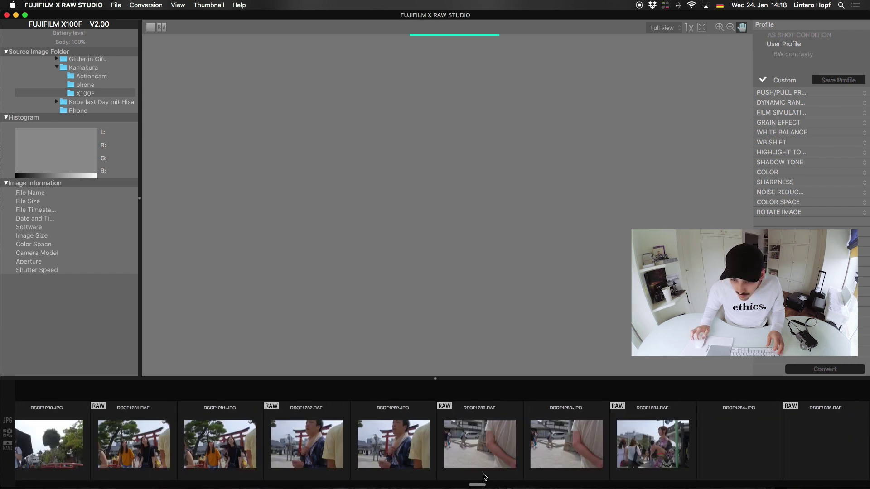
{"action": "scroll", "coordinate": [484, 474], "scroll_direction": "right", "scroll_amount": 3}
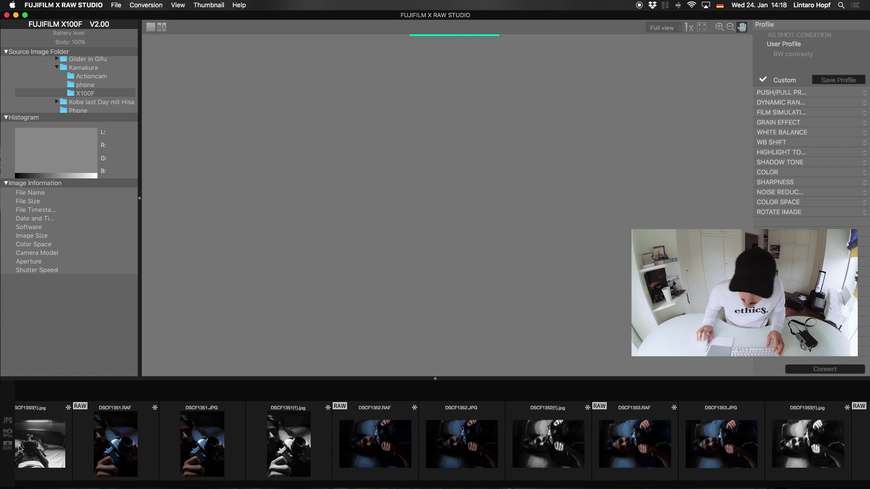
Step: Keep thumbnails sorted by file name ascending and open DSCF1351(1).jpg
{"action": "left_click", "coordinate": [8, 446]}
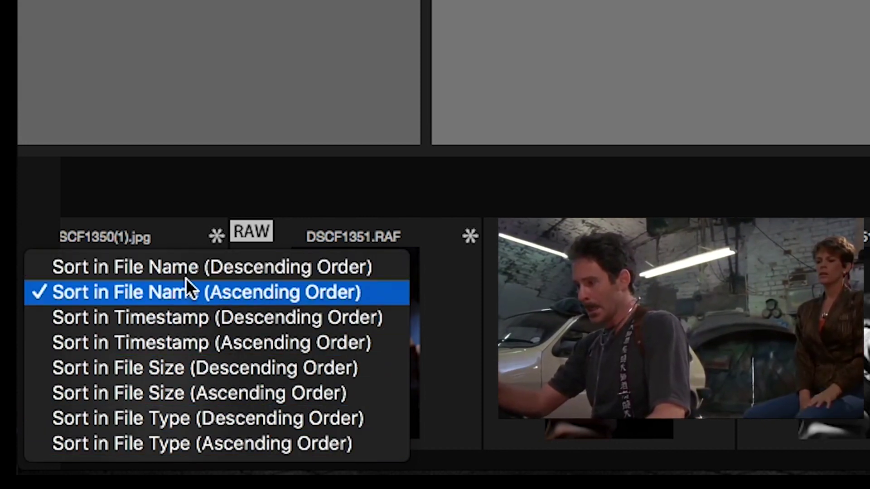
{"action": "left_click", "coordinate": [194, 280]}
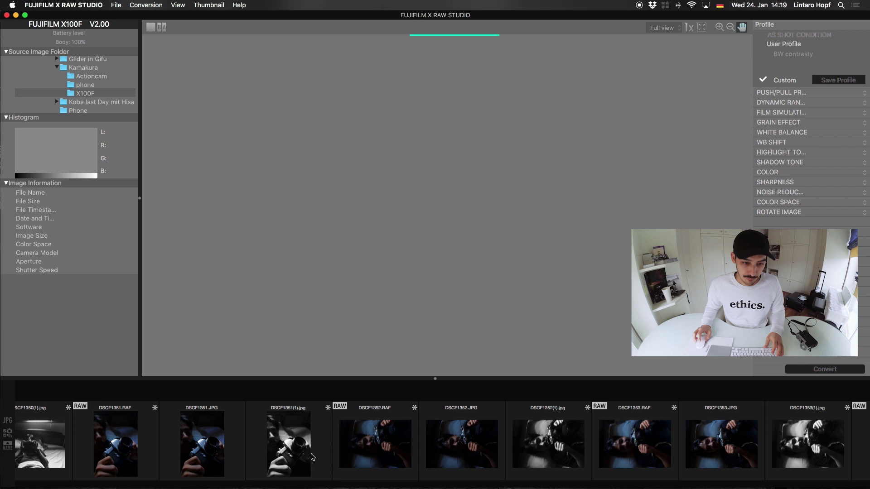
{"action": "left_click", "coordinate": [311, 455]}
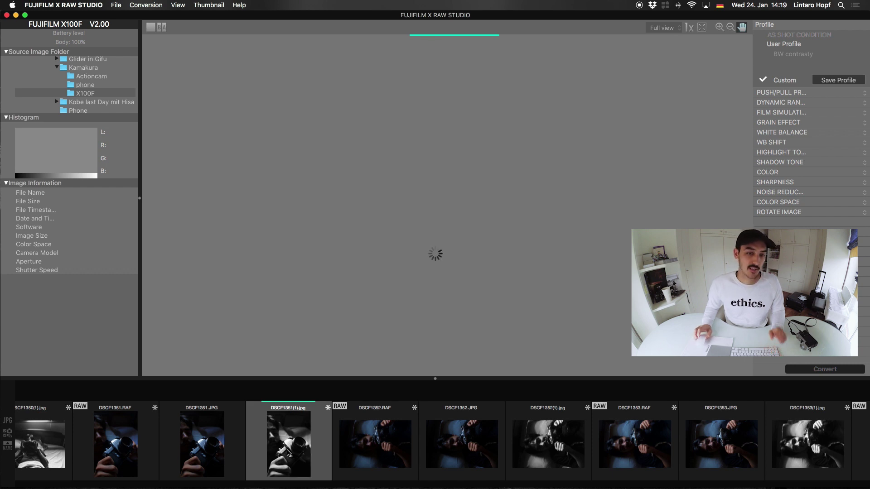